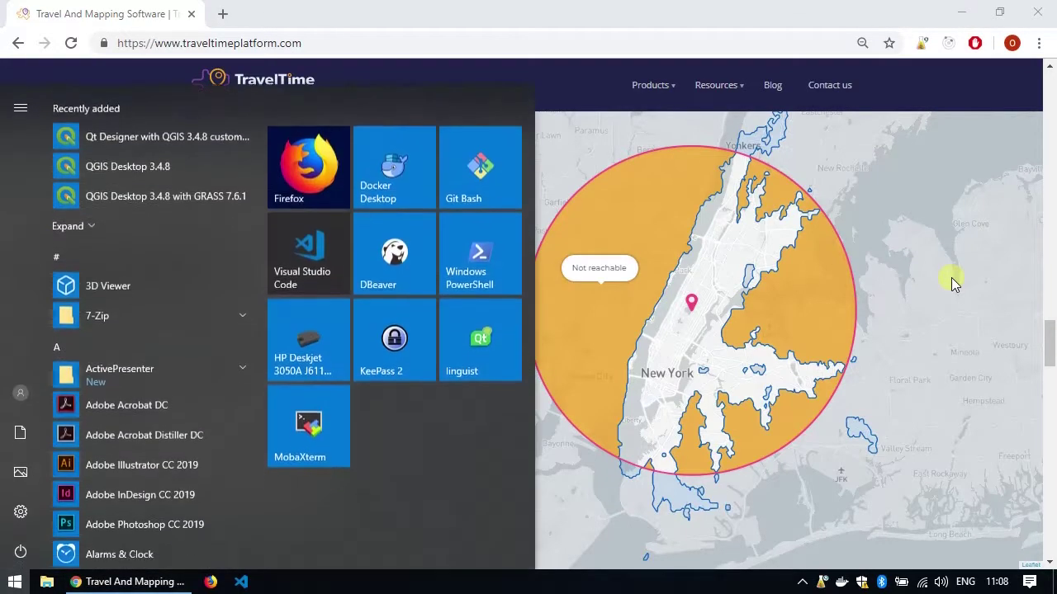
Step: Launch QGIS Desktop 3.4.8 from a 'qgis' Start menu search
text(qgis)
key(Return)
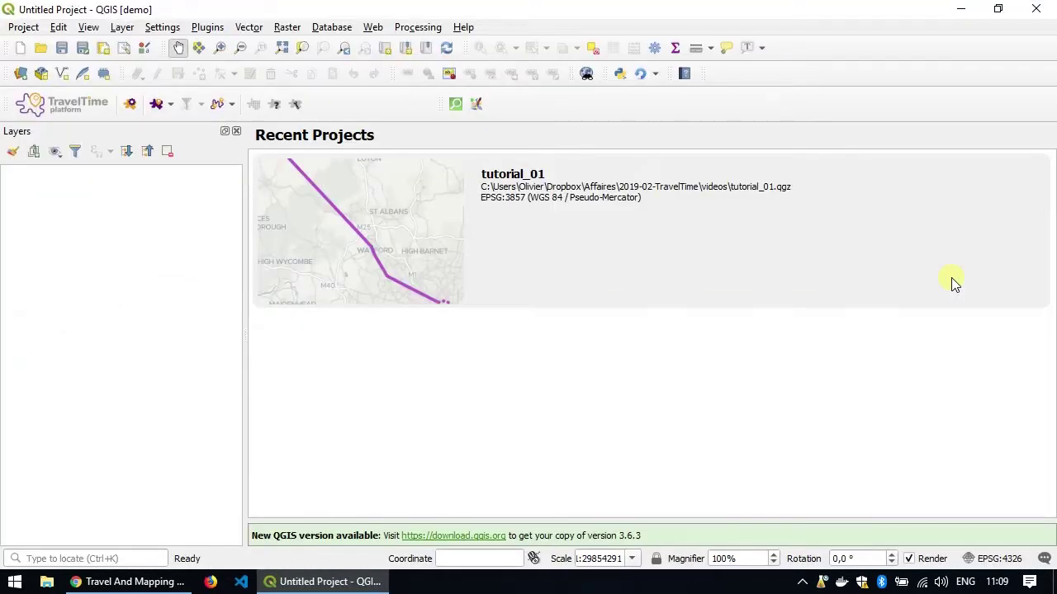
Step: Start a new project and add the TravelTime - Positron XYZ Tiles basemap to the canvas
click(20, 50)
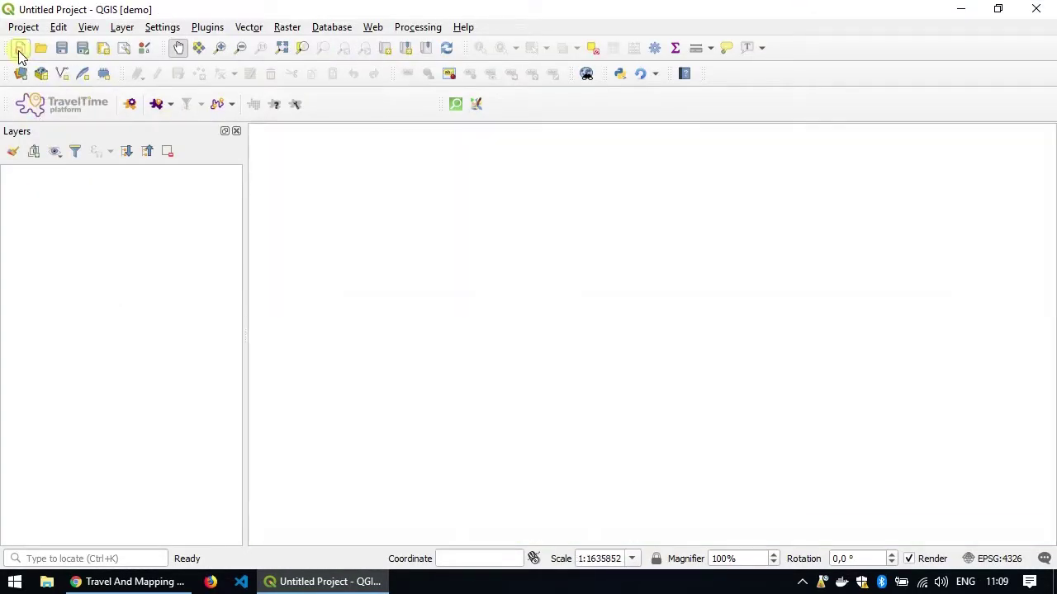
click(251, 105)
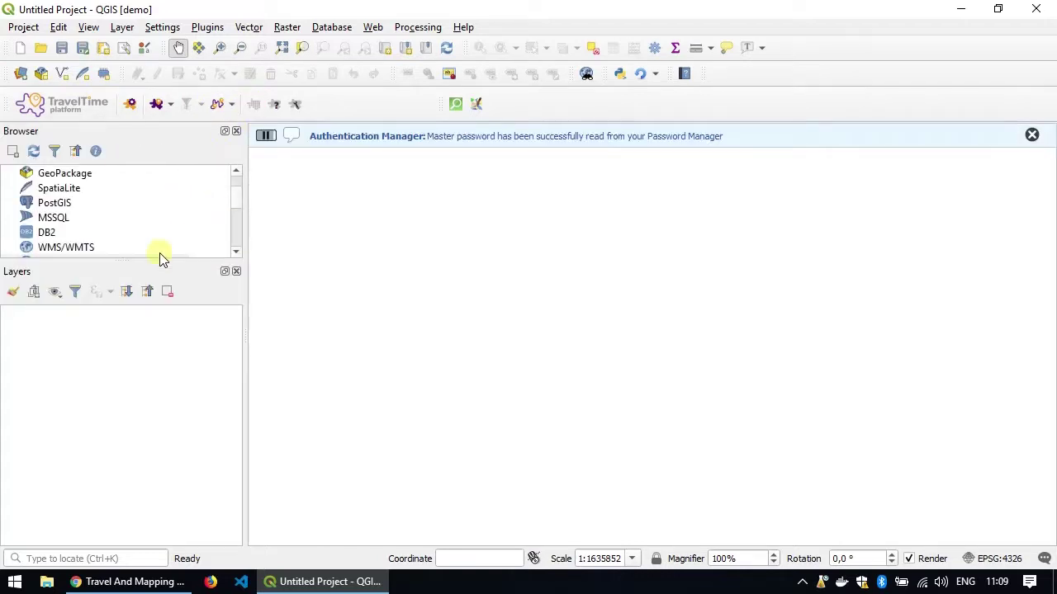
drag(165, 269, 164, 364)
double_click(165, 261)
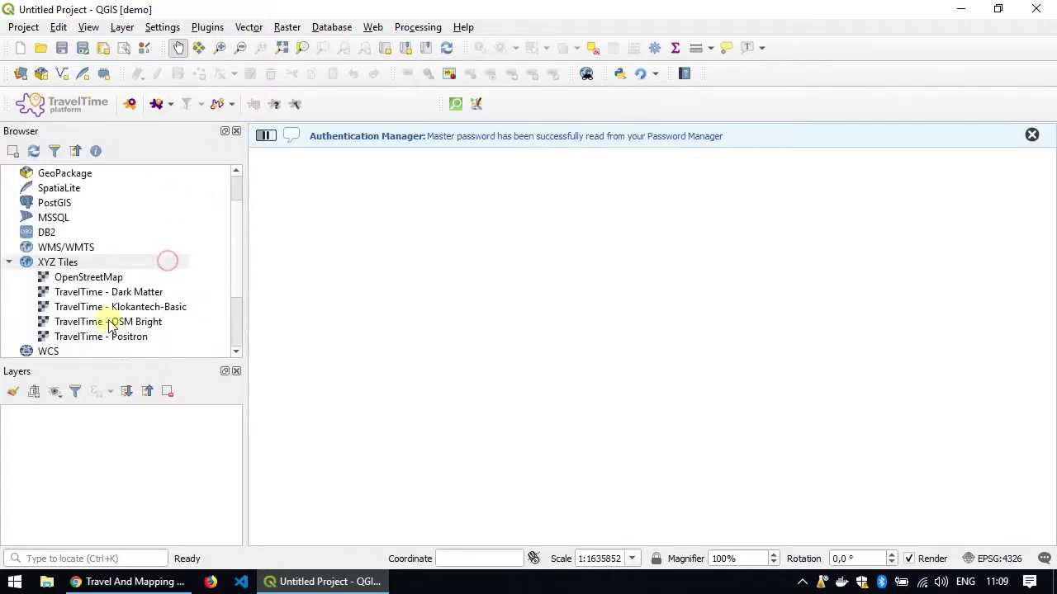
drag(111, 337, 552, 344)
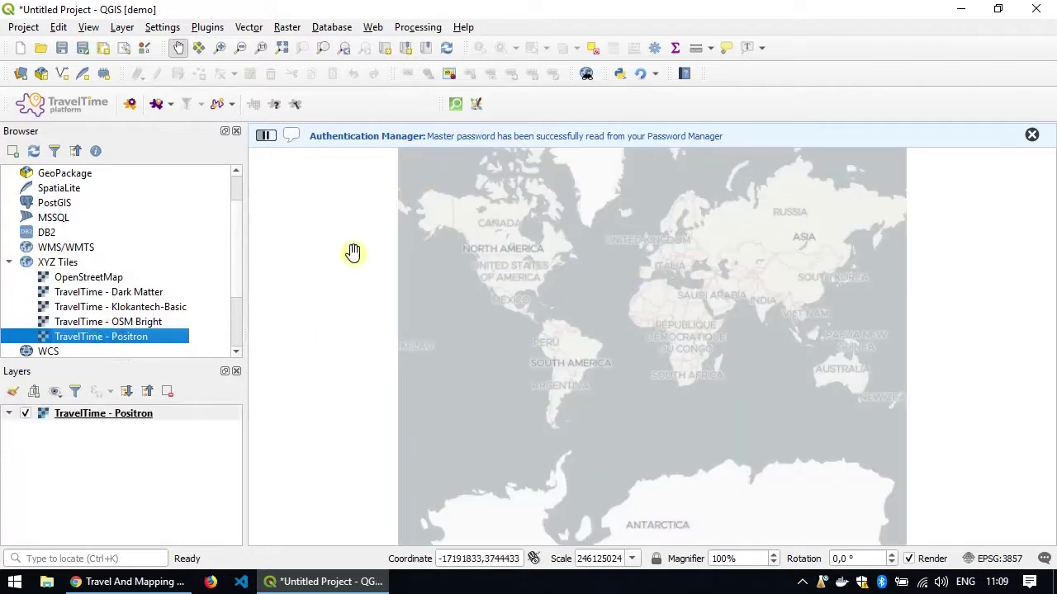
click(236, 130)
Step: Zoom in and pan the basemap to centre on central London
scroll(578, 231, up, 3)
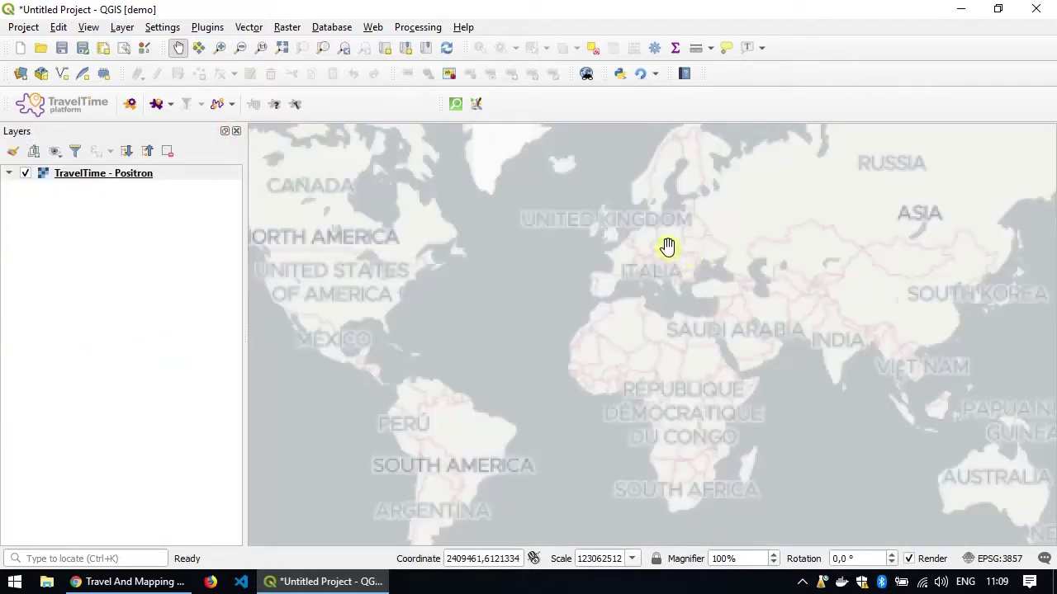
scroll(617, 221, up, 2)
scroll(608, 469, up, 3)
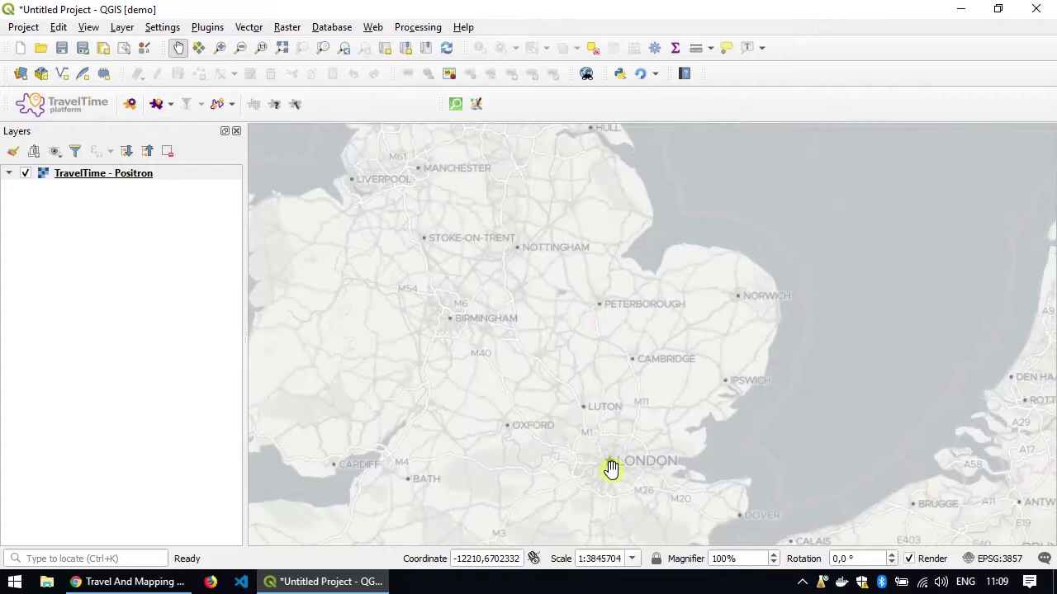
scroll(611, 413, up, 3)
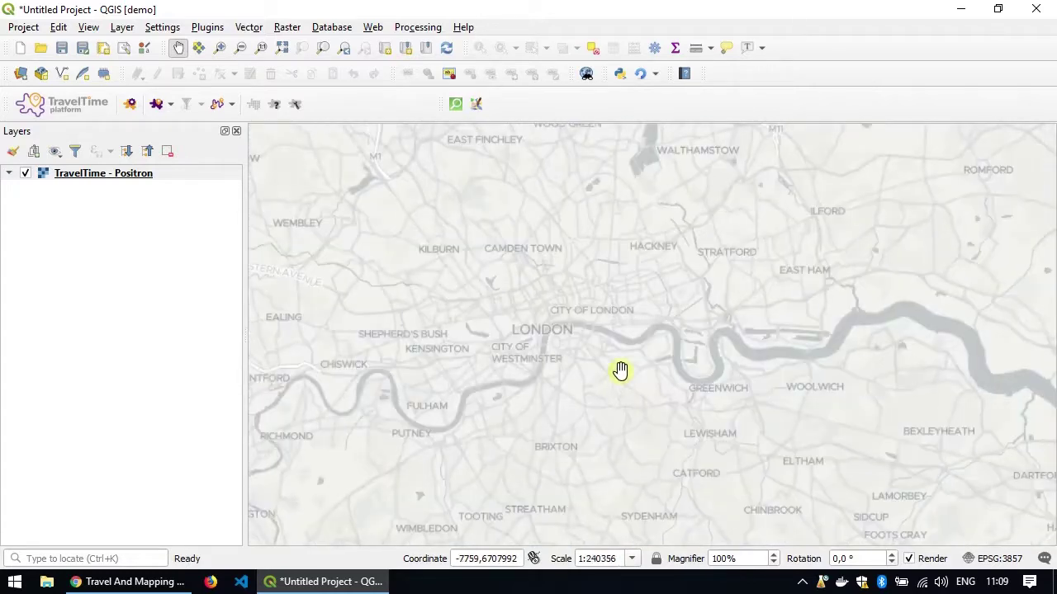
drag(620, 352, 573, 360)
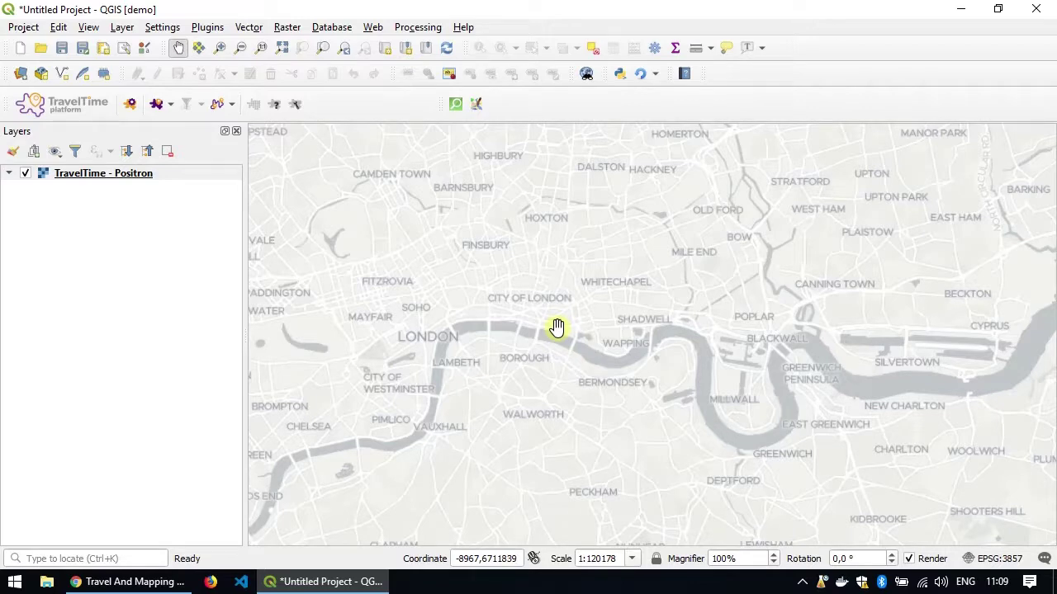
Step: Set up a QuickOSM query for amenity = restaurant limited to the canvas extent
click(455, 108)
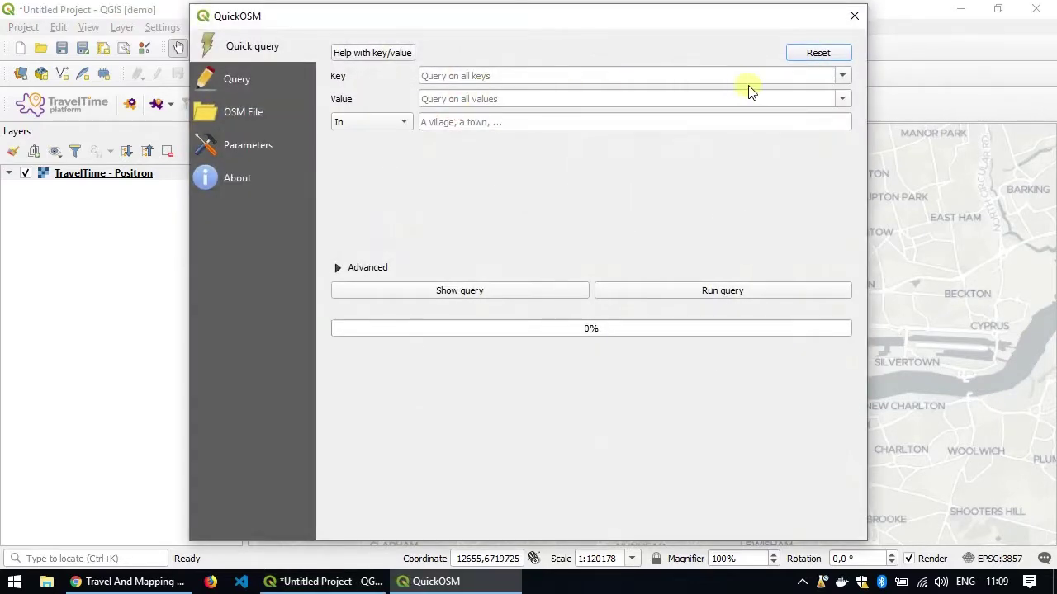
click(843, 78)
text(am)
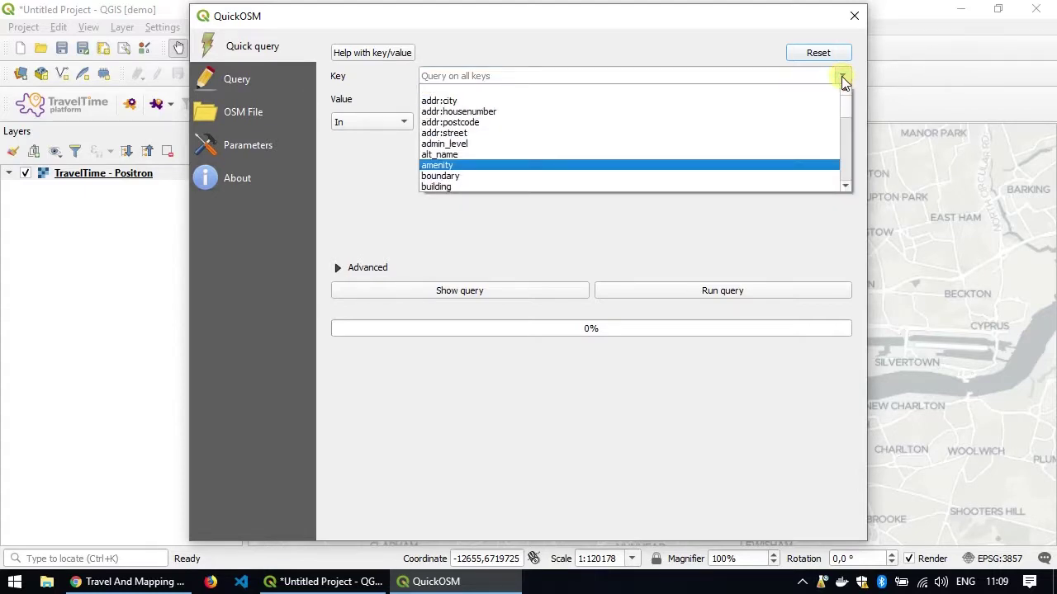
click(446, 166)
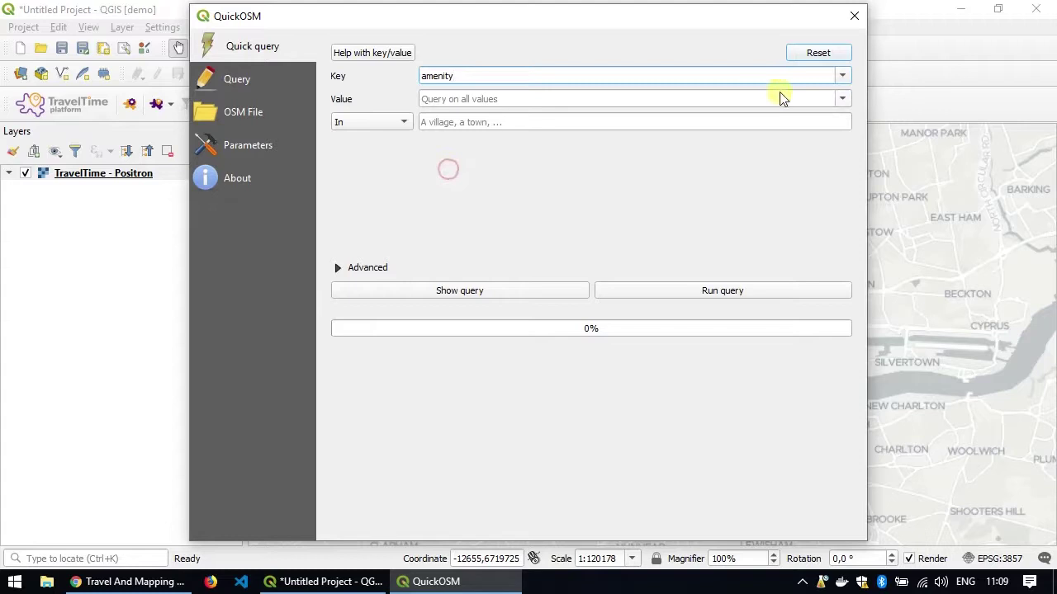
click(843, 99)
scroll(561, 169, down, 4)
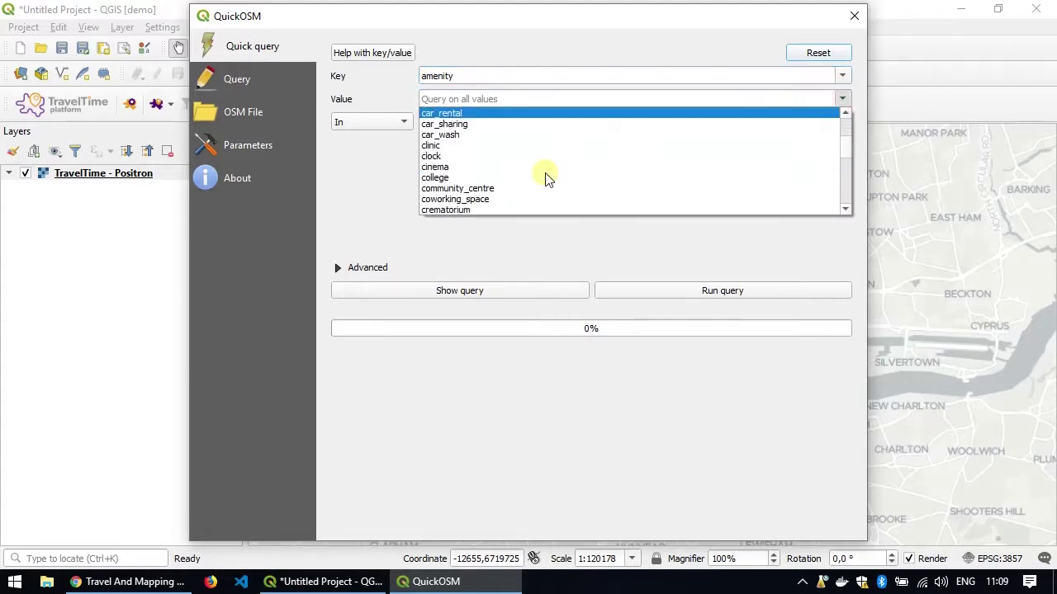
scroll(540, 171, down, 8)
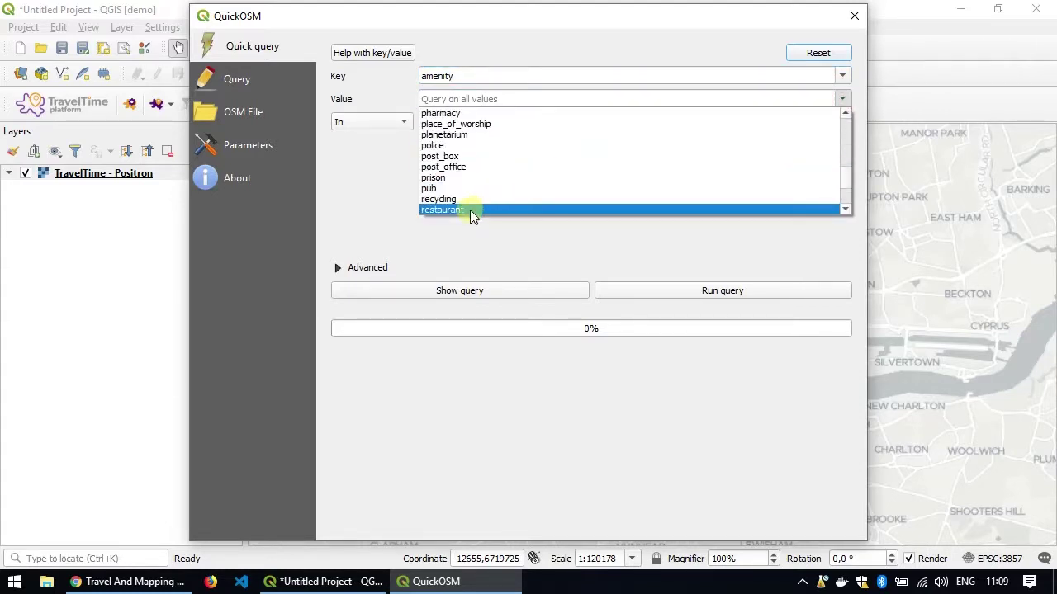
click(470, 210)
click(370, 124)
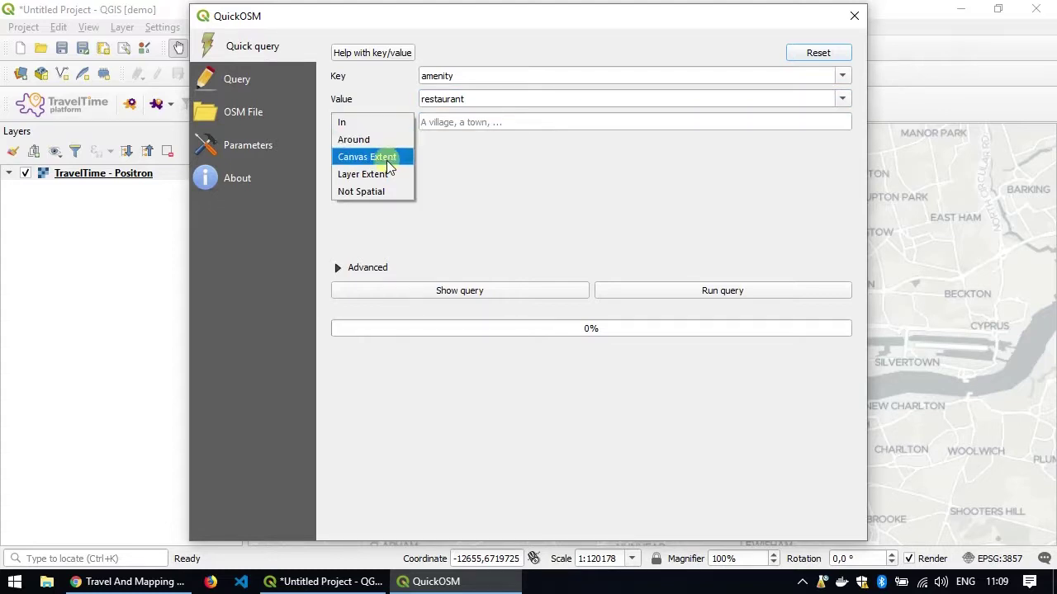
click(387, 158)
Step: Keep only Points in the advanced options and run the restaurant query
click(355, 268)
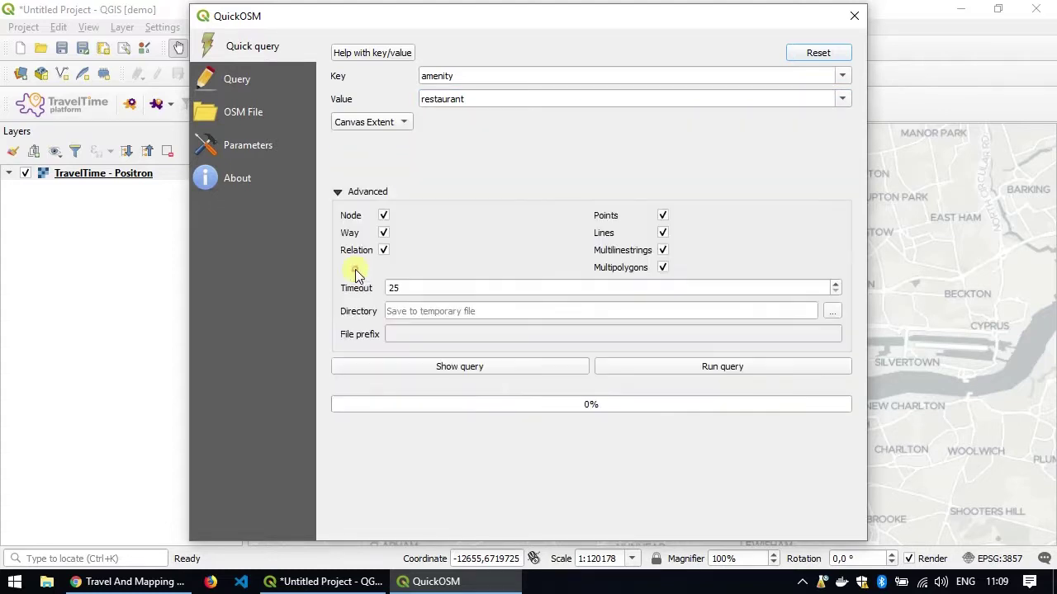
click(662, 232)
click(662, 250)
click(662, 268)
click(662, 215)
click(707, 370)
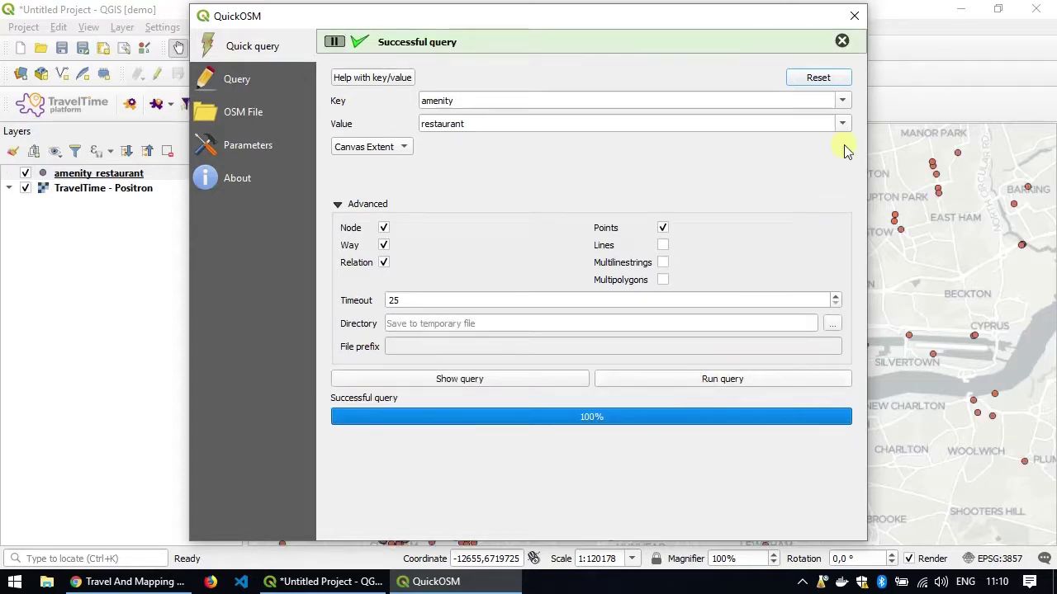
click(854, 15)
Step: Centre the map on the restaurants and open the Filter Query Builder for amenity_restaurant
drag(397, 322, 574, 315)
scroll(758, 273, down, 1)
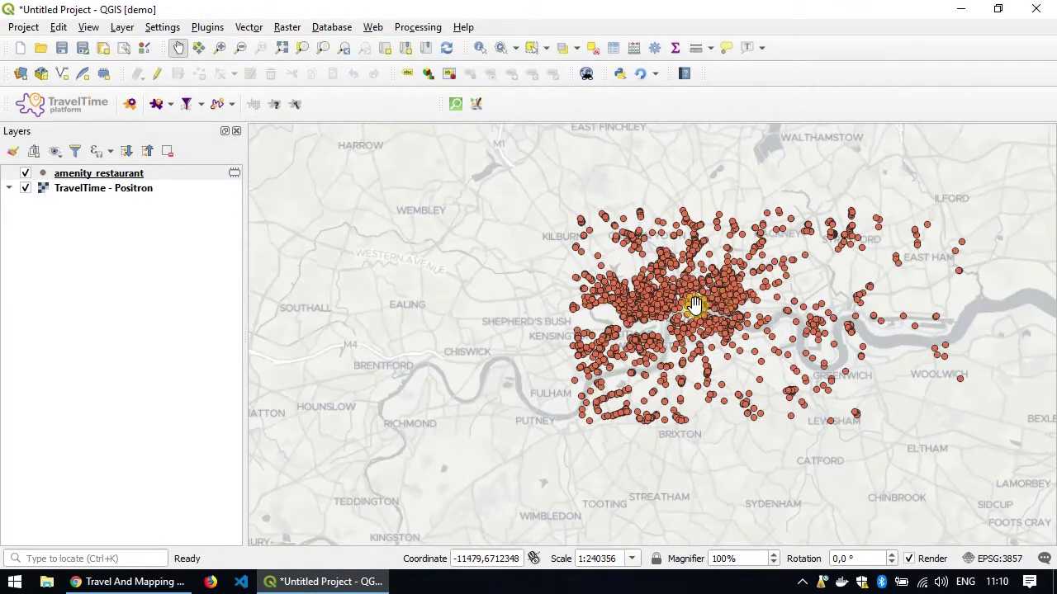
drag(691, 306, 523, 295)
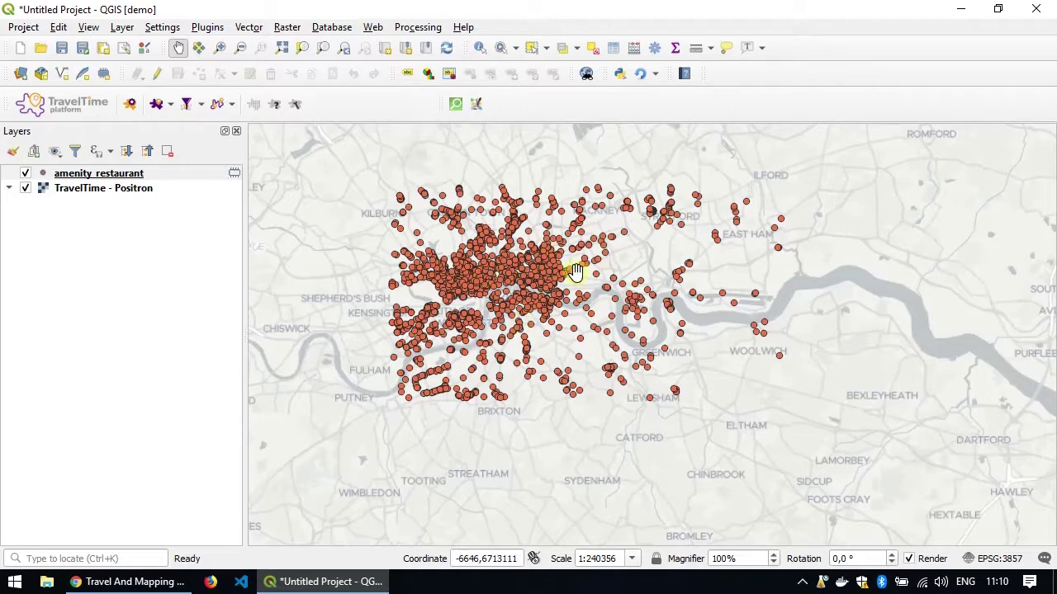
scroll(575, 271, up, 1)
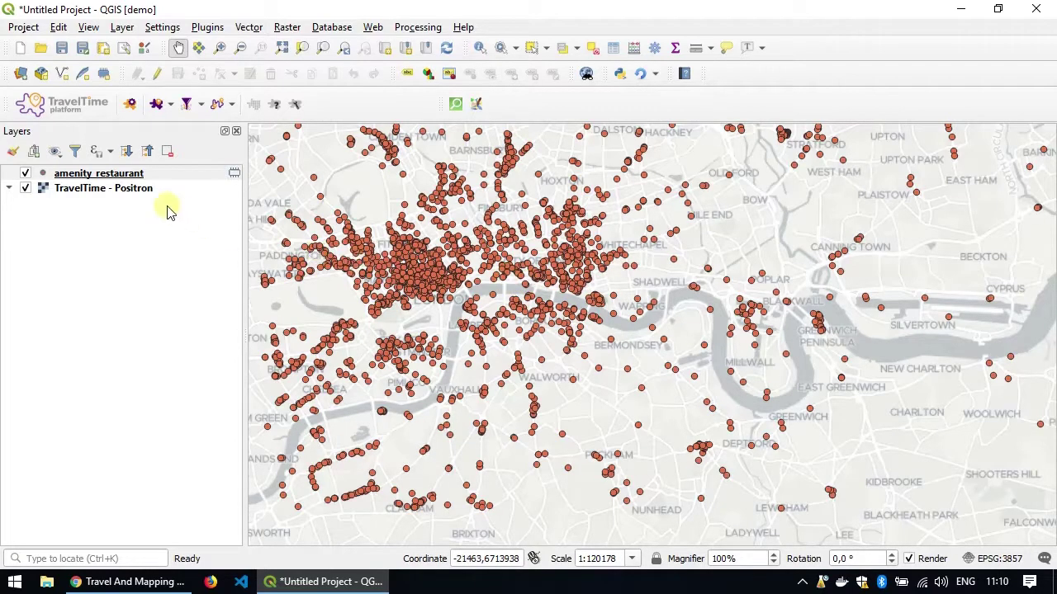
click(109, 174)
right_click(114, 175)
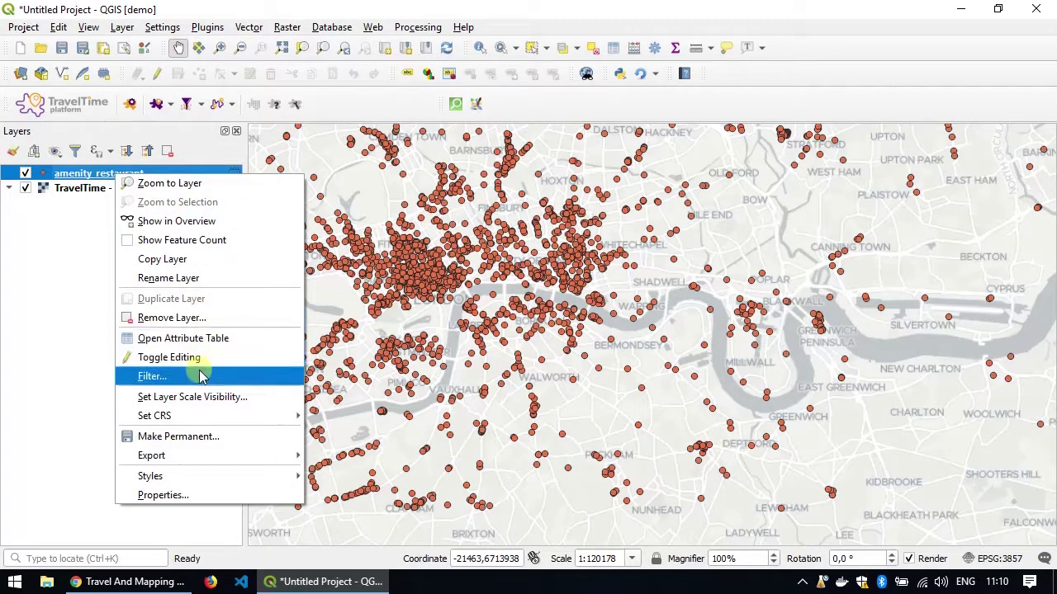
click(151, 377)
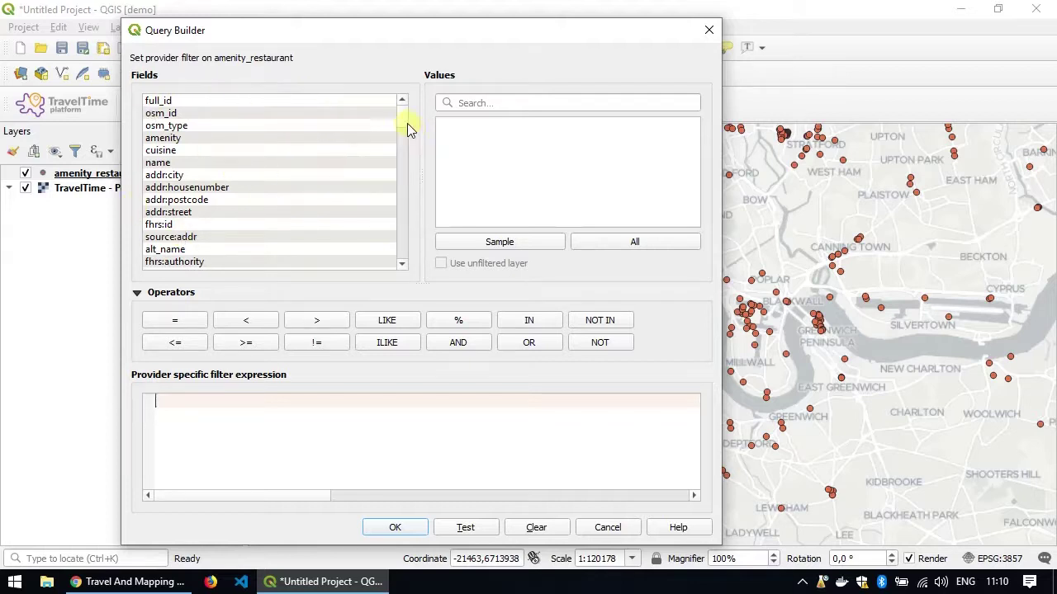
Step: Select the cuisine field and load its sample values to locate pizza
scroll(404, 132, down, 10)
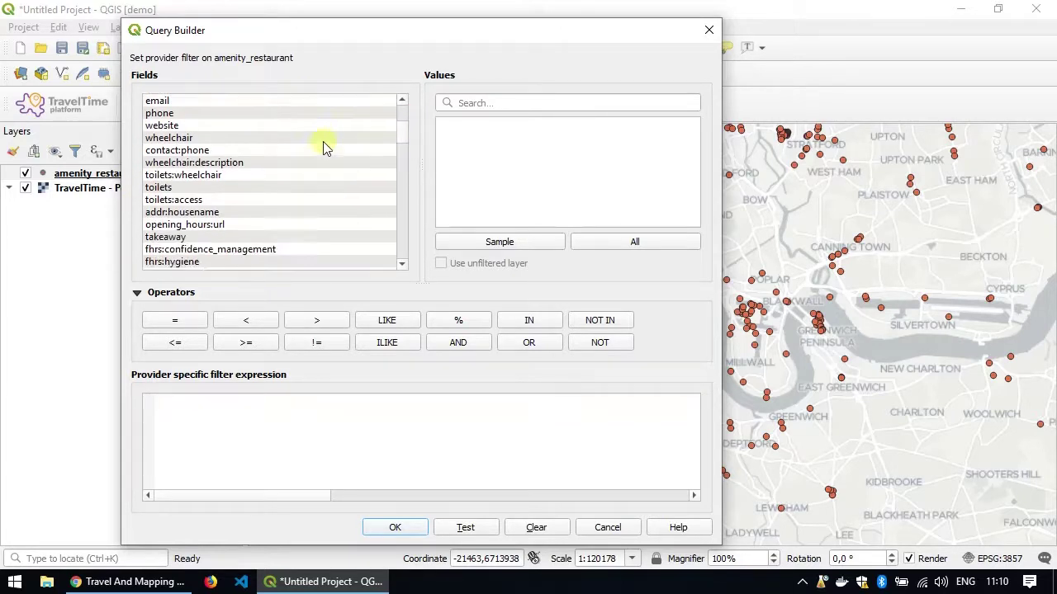
scroll(322, 147, down, 2)
click(314, 141)
key(c)
key(s)
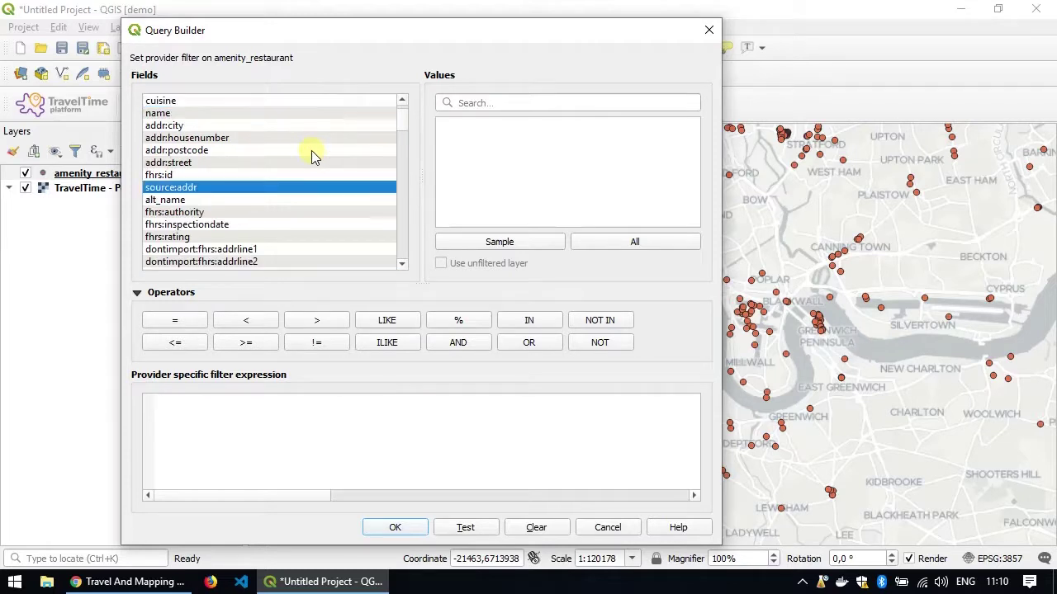
click(161, 101)
scroll(258, 144, up, 1)
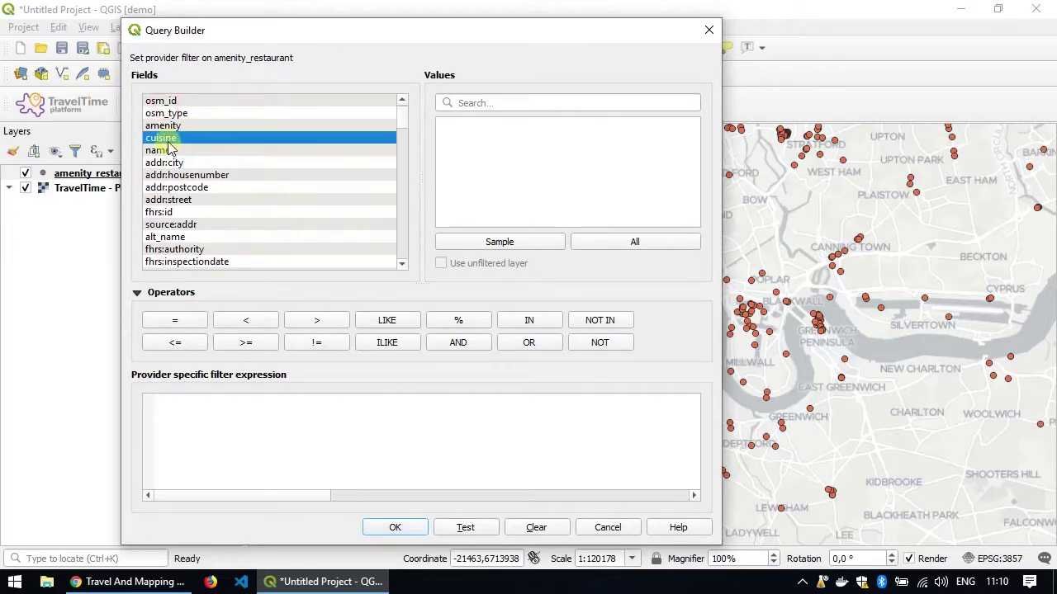
drag(264, 34, 291, 39)
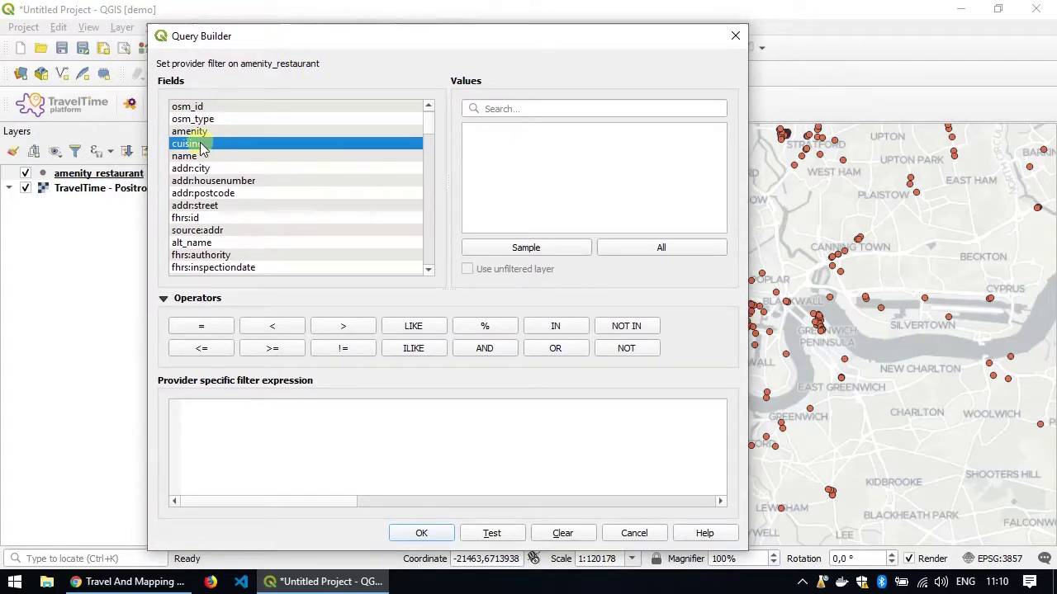
click(488, 244)
scroll(489, 190, down, 1)
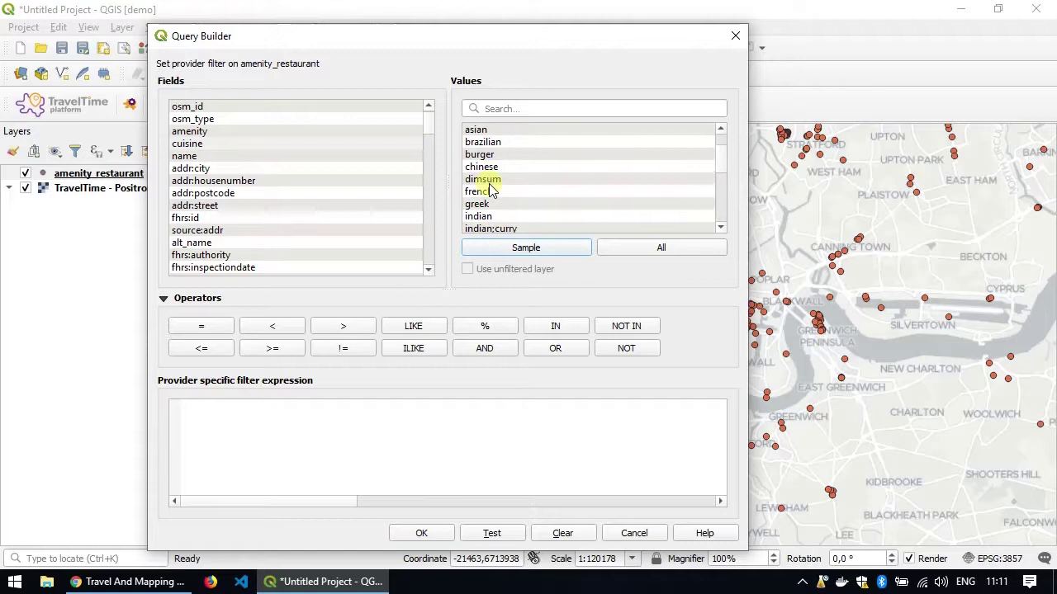
scroll(490, 190, down, 3)
scroll(490, 190, up, 1)
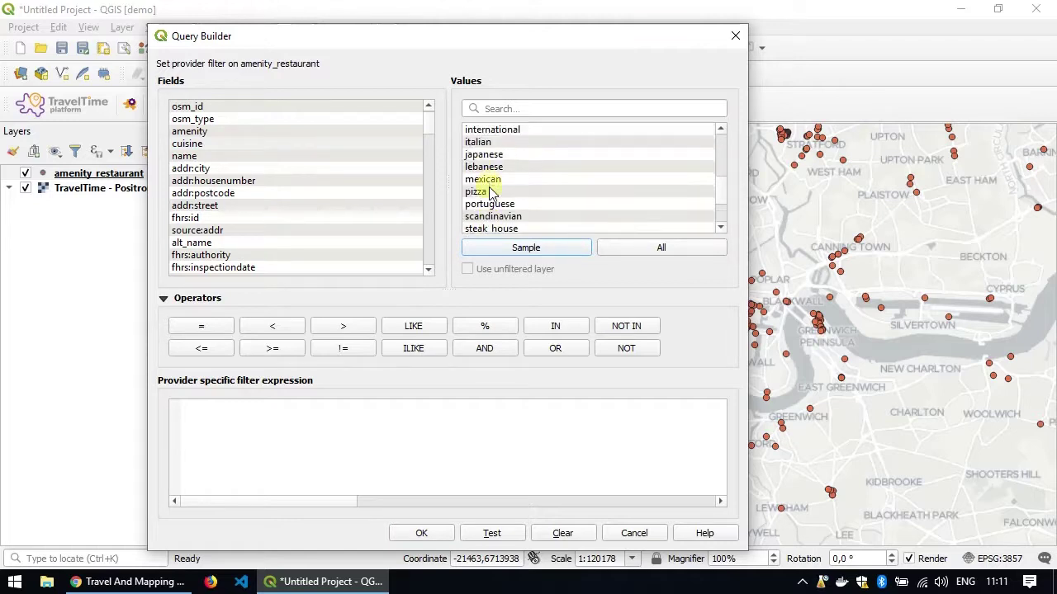
click(485, 193)
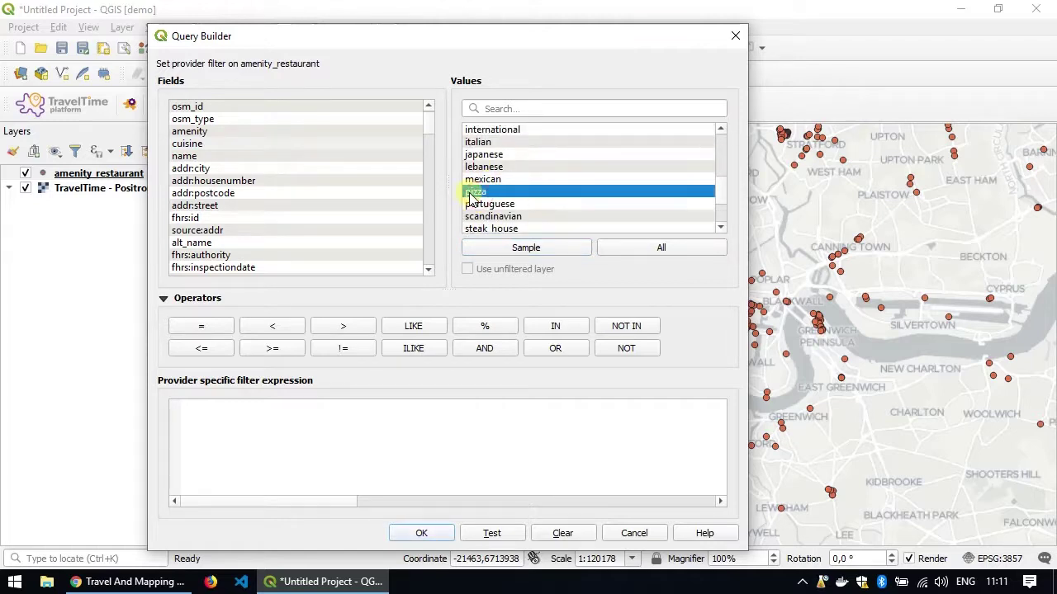
Step: Build the filter "cuisine" = 'pizza', test it (79 rows), and apply it
click(189, 147)
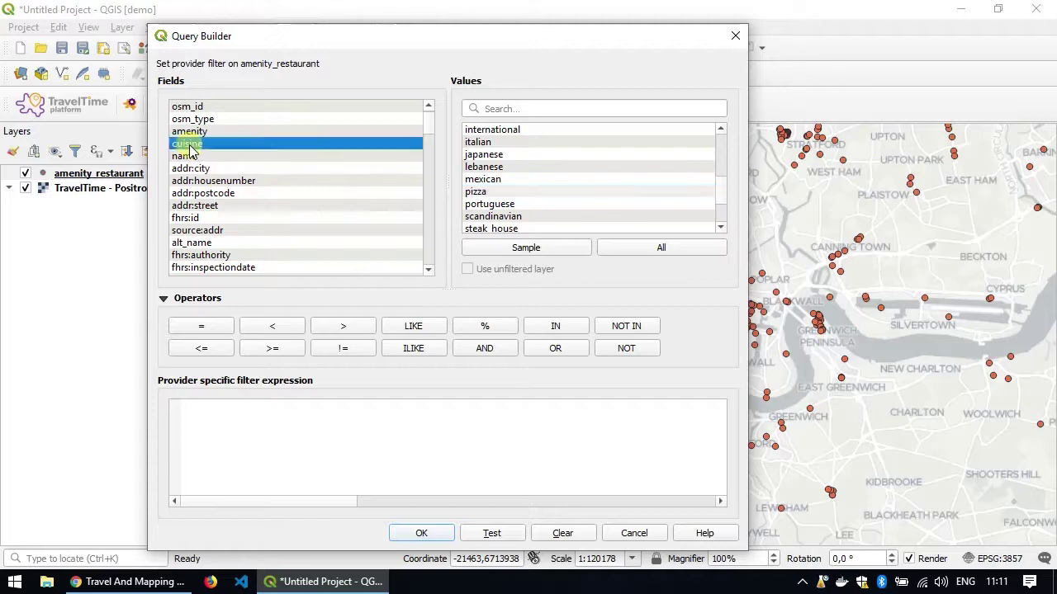
double_click(189, 146)
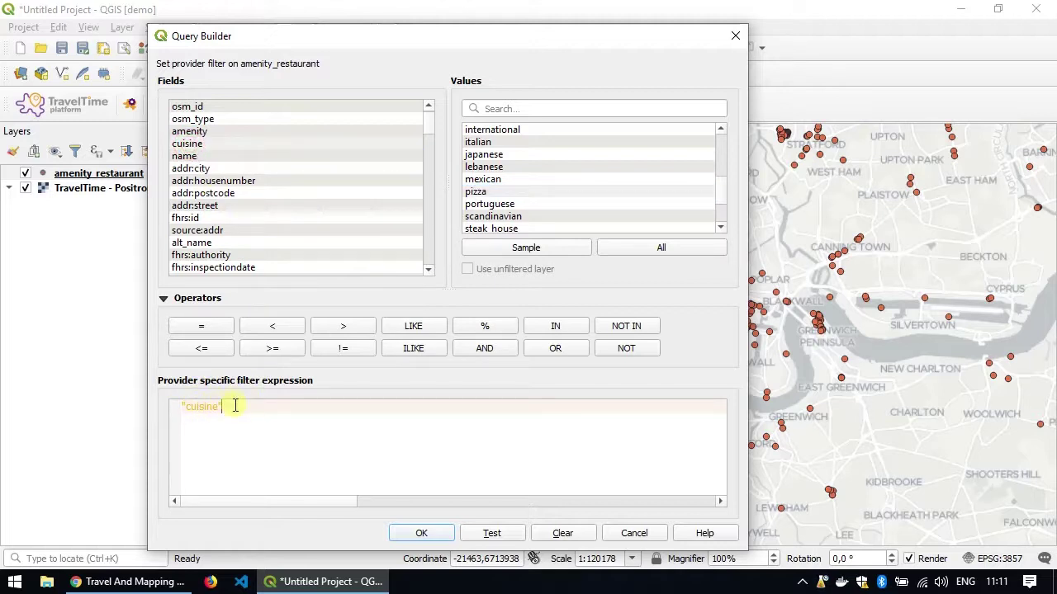
click(223, 327)
double_click(494, 191)
click(491, 533)
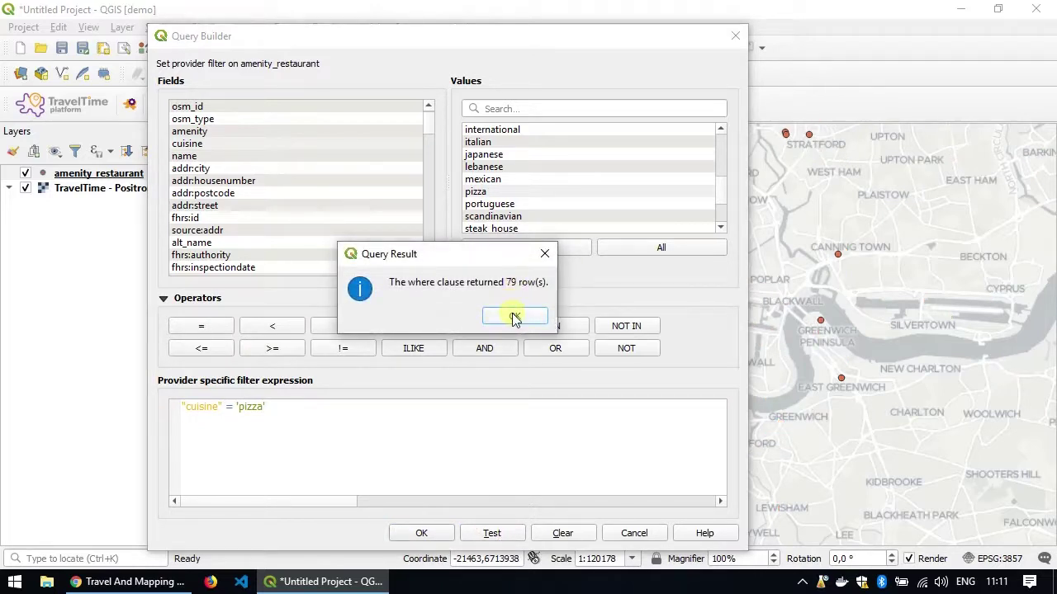
click(513, 317)
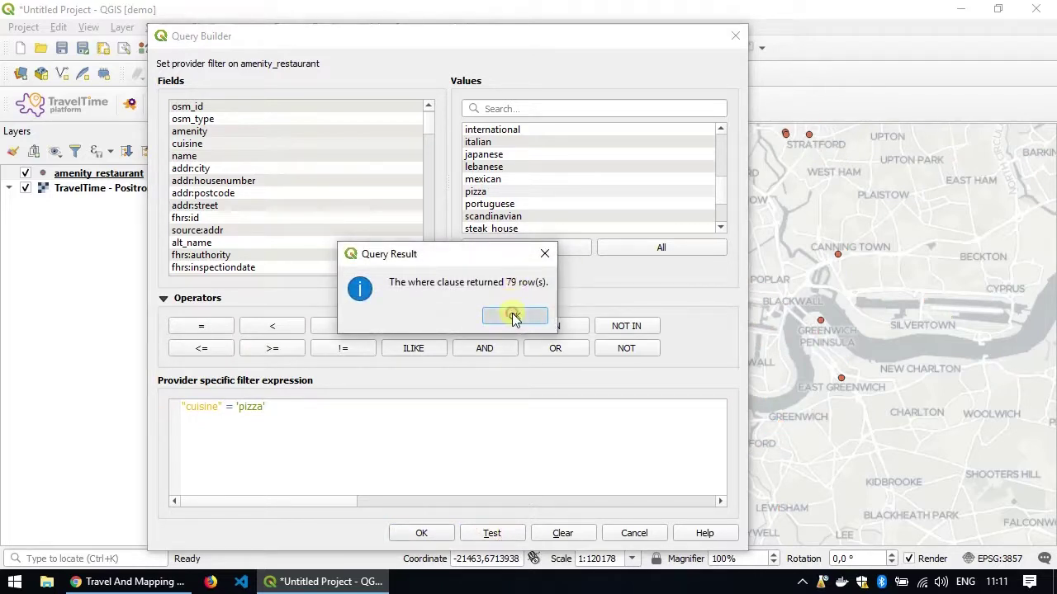
click(436, 533)
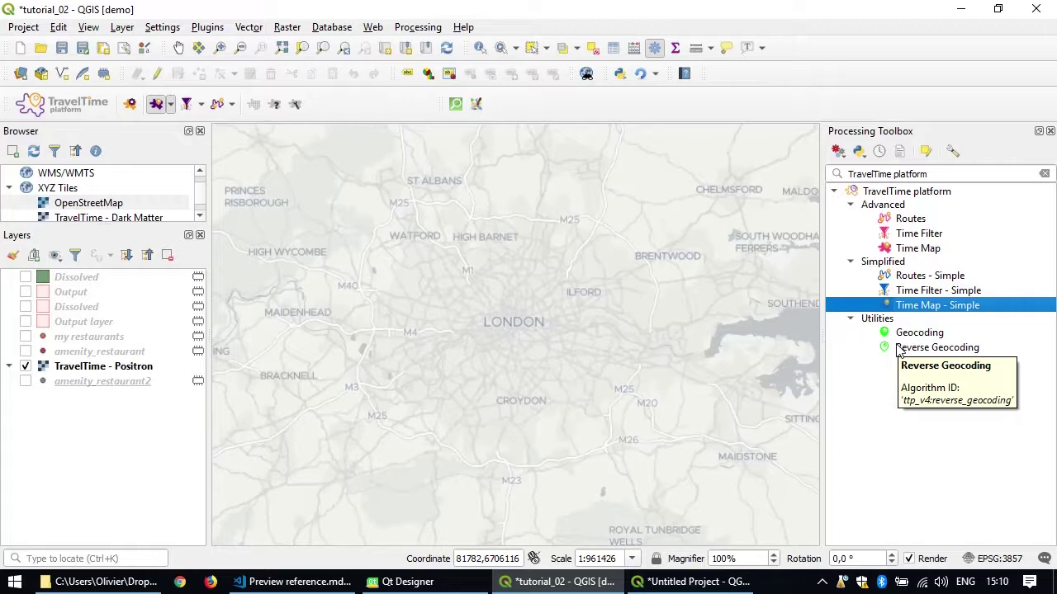
double_click(923, 307)
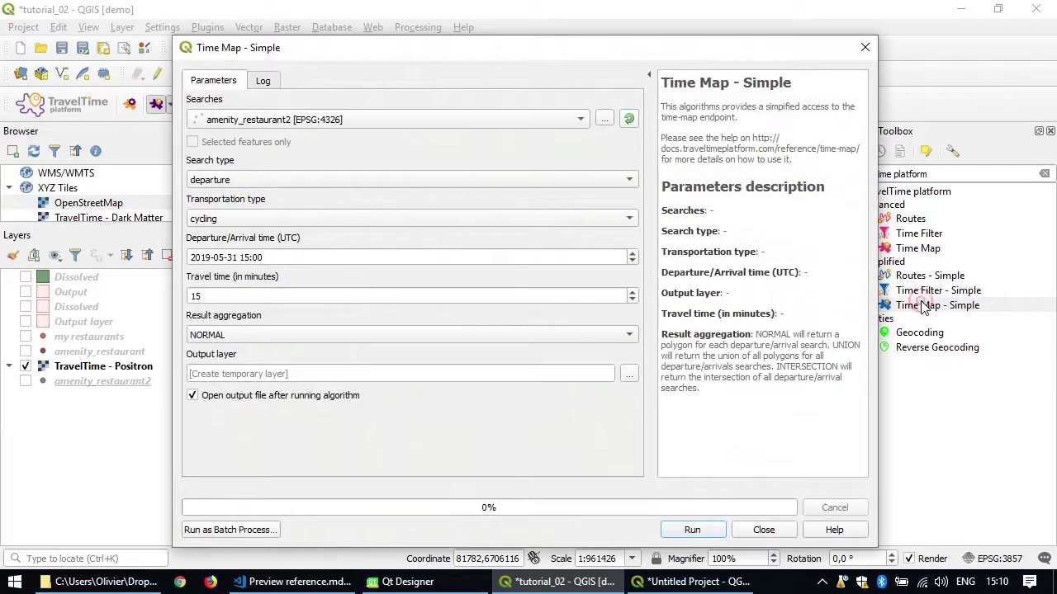
click(678, 535)
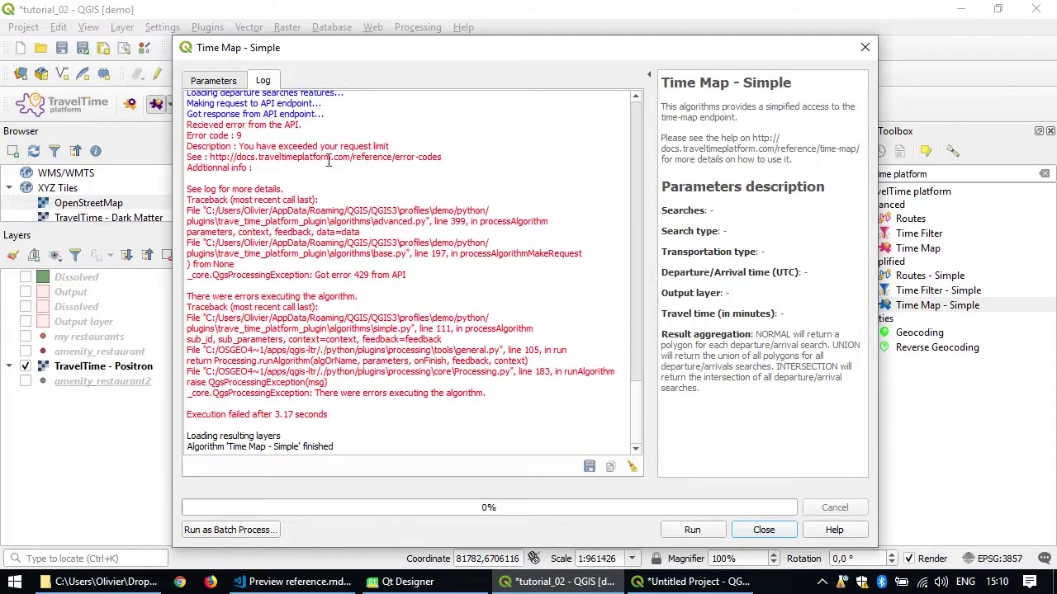
drag(238, 147, 390, 147)
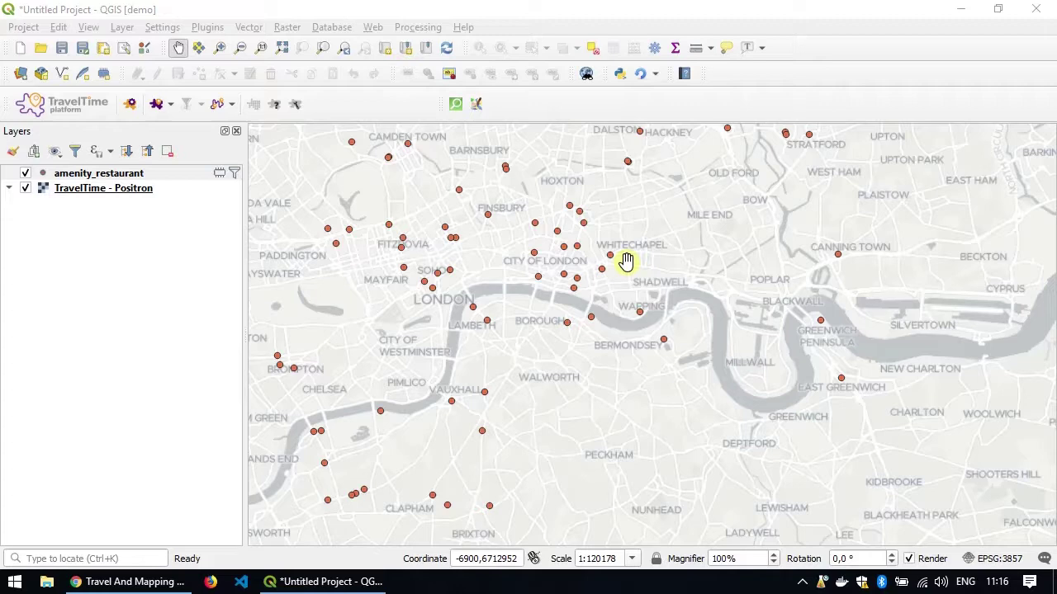
Step: Filter the Processing Toolbox to the TravelTime platform and highlight Time Map - Simple
click(130, 107)
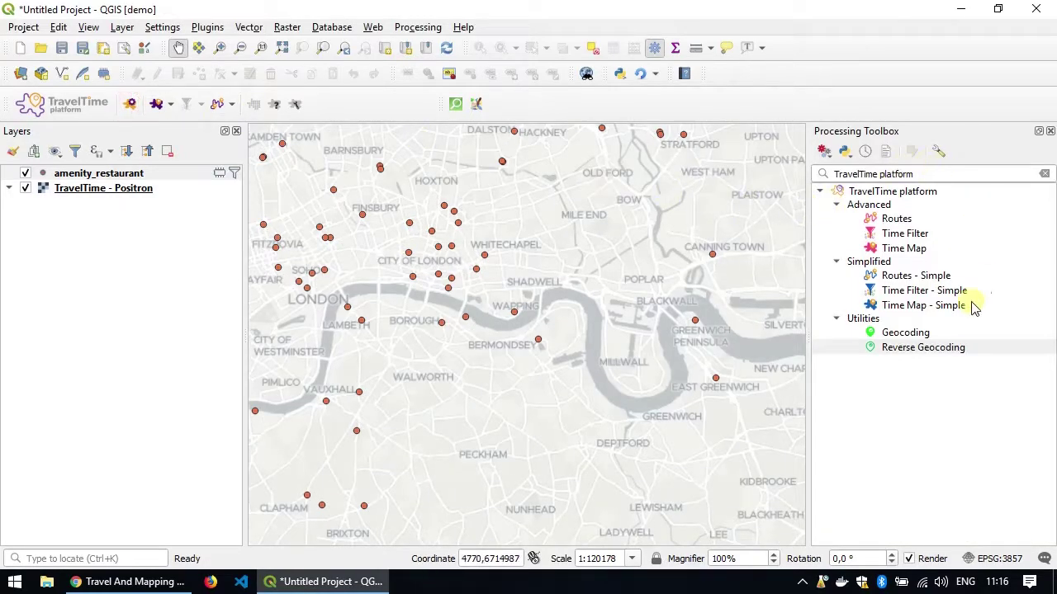
click(924, 305)
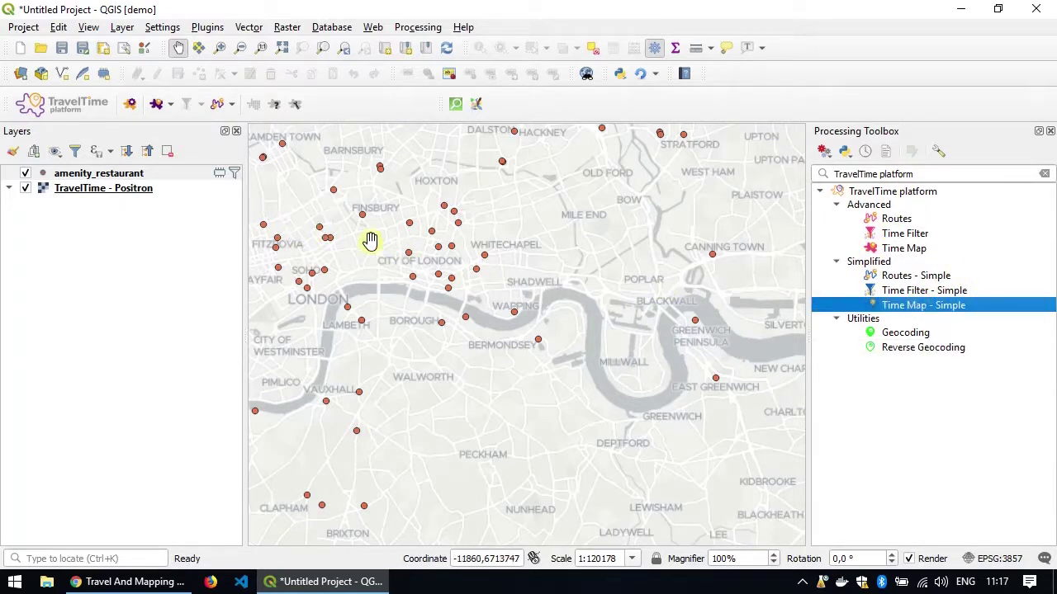
drag(385, 241, 437, 247)
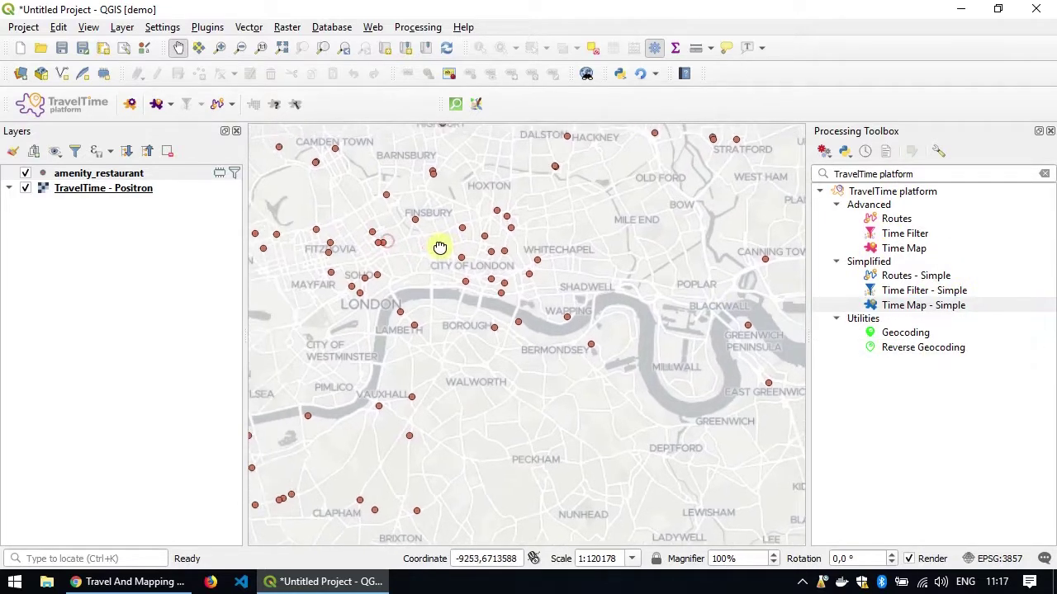
Step: Select 14 pizza restaurants around the City, adding the Bermondsey and Barnsbury points
click(100, 175)
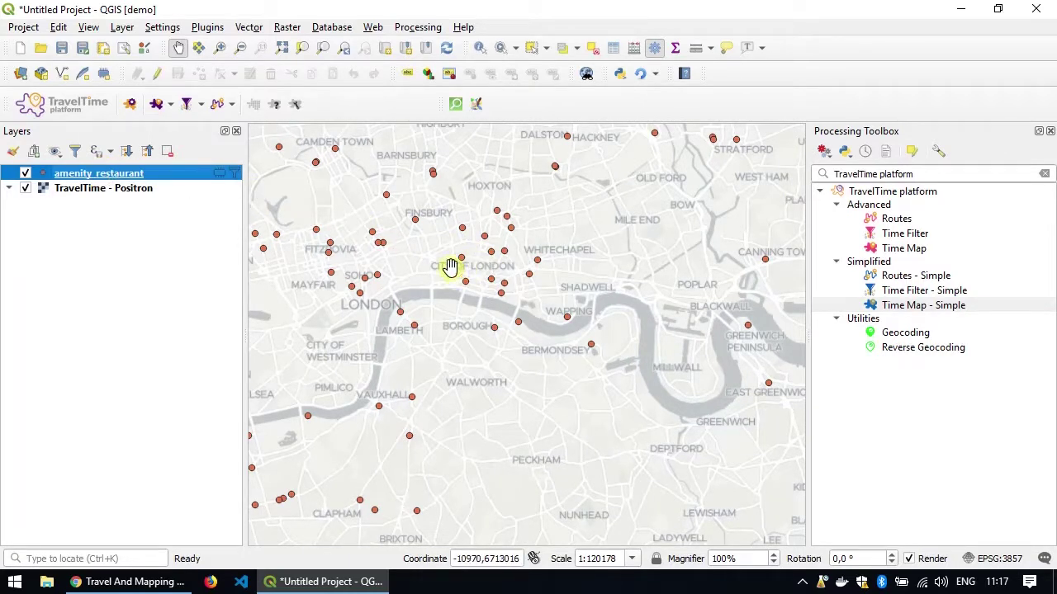
click(116, 175)
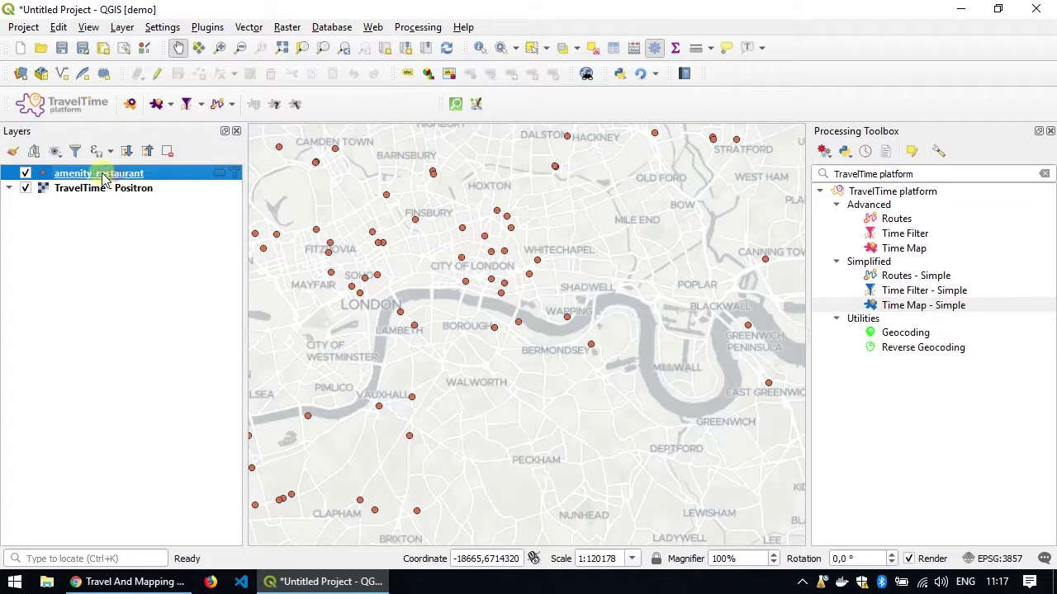
click(533, 48)
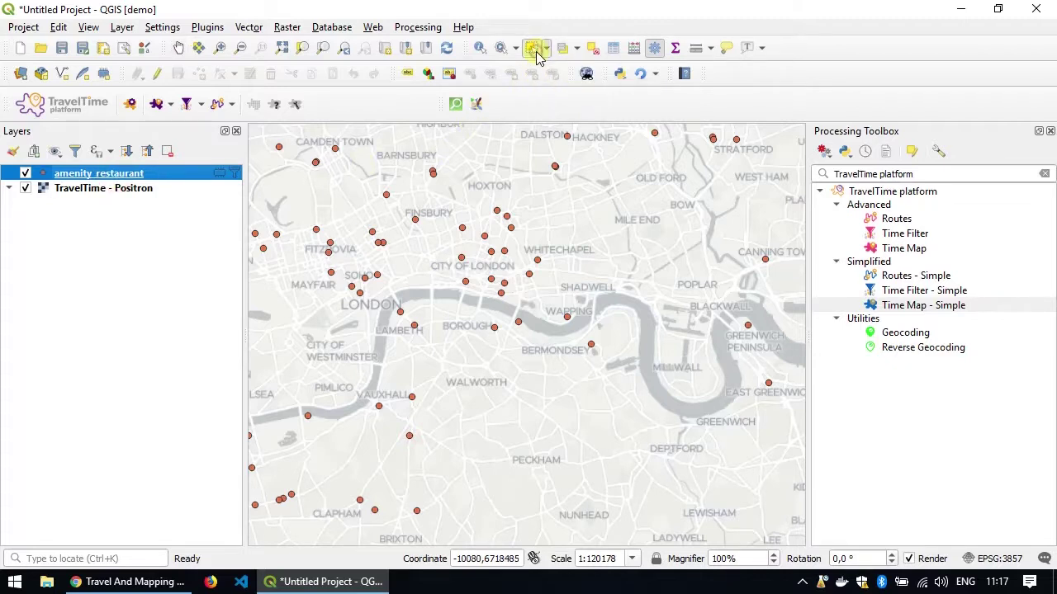
drag(434, 228, 558, 345)
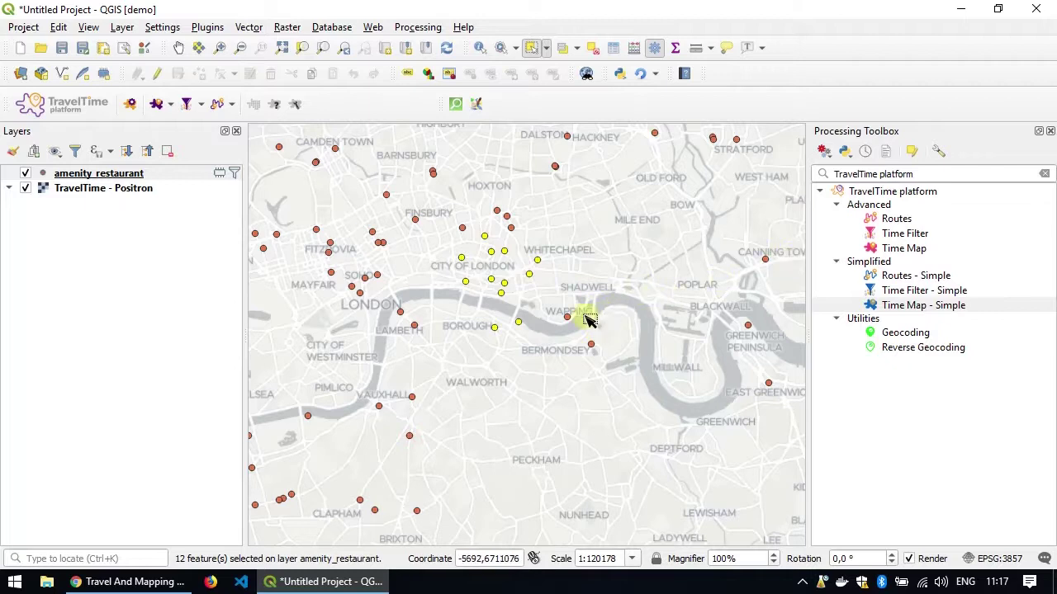
shift+click(589, 344)
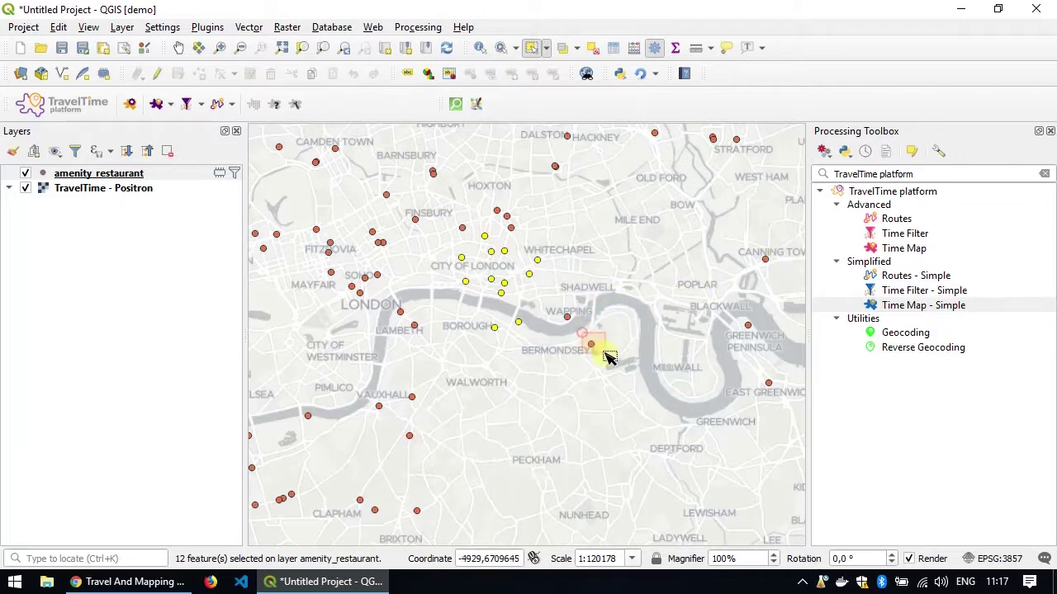
shift+click(386, 195)
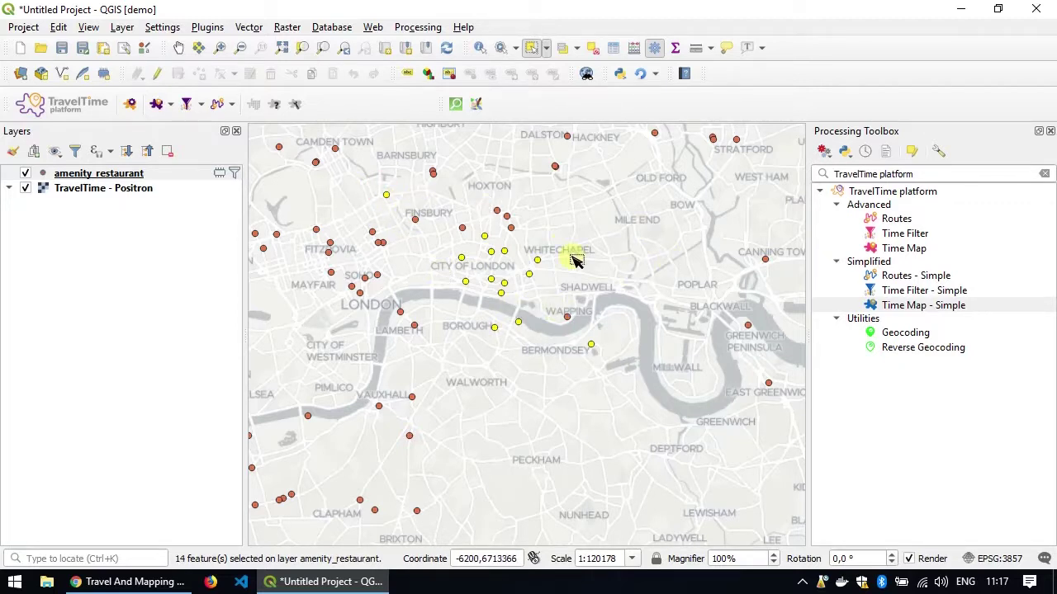
click(908, 306)
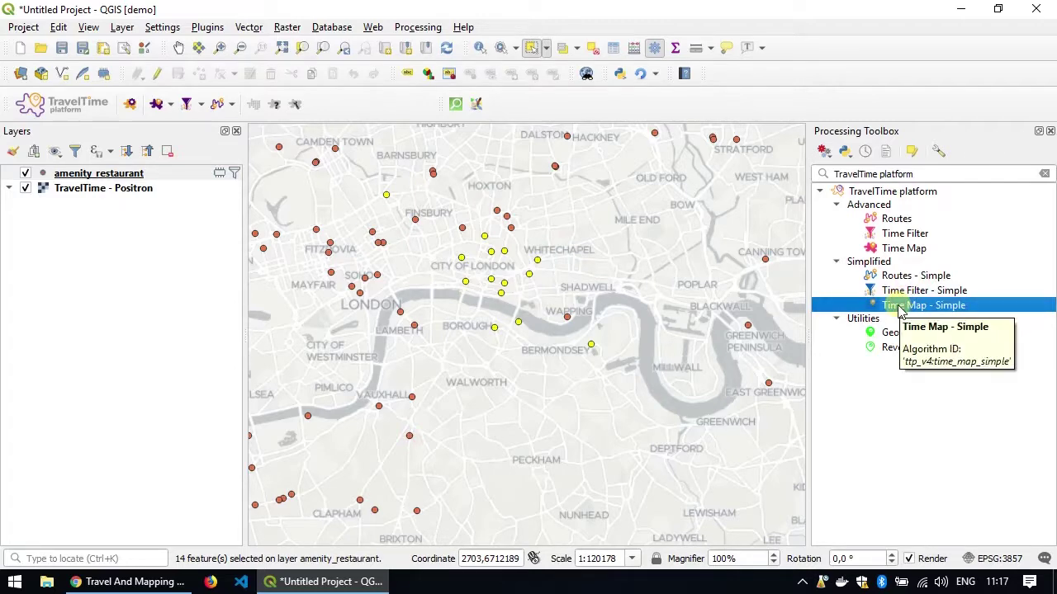
Step: Run Time Map - Simple on selected features only, with departure search and cycling transport
double_click(900, 307)
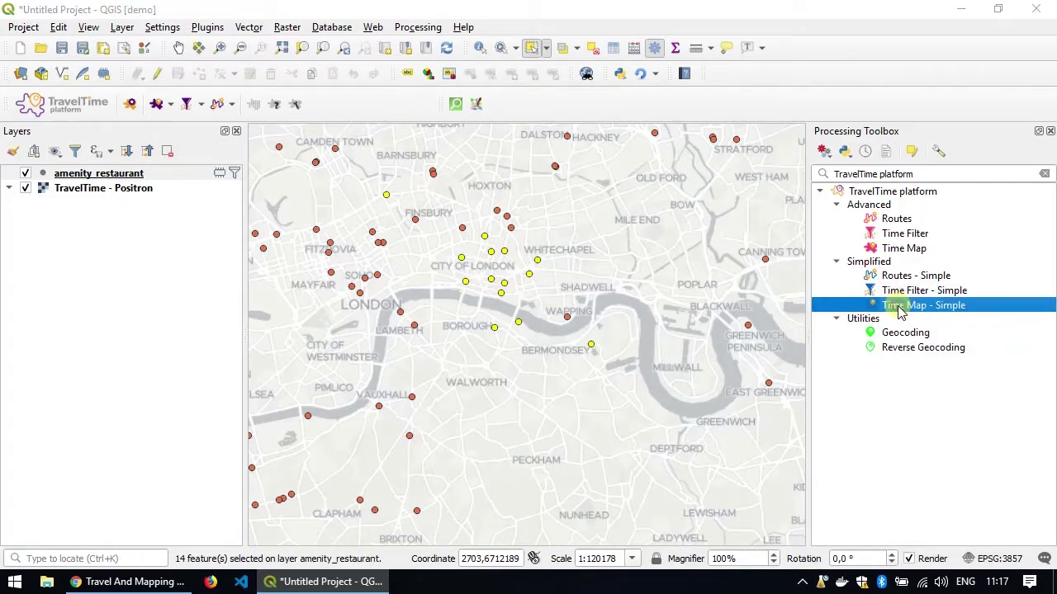
drag(428, 73, 448, 82)
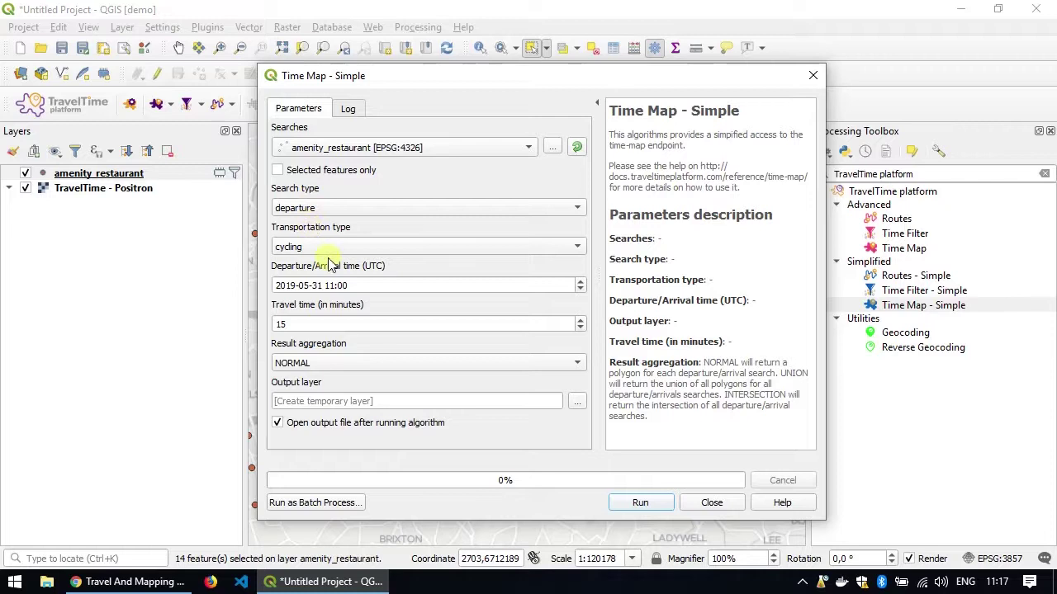
drag(332, 84, 322, 84)
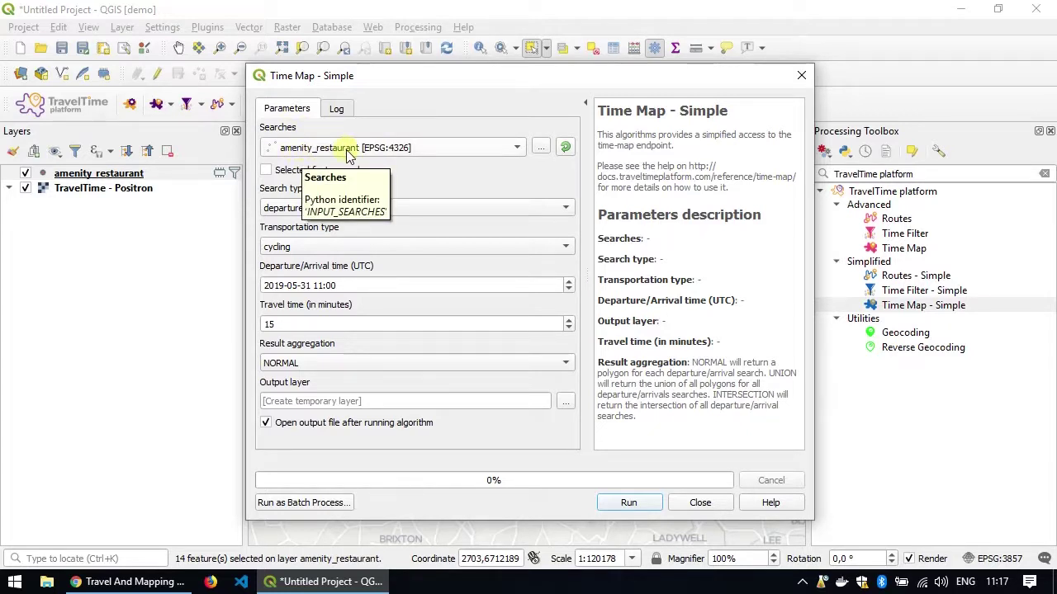
click(284, 171)
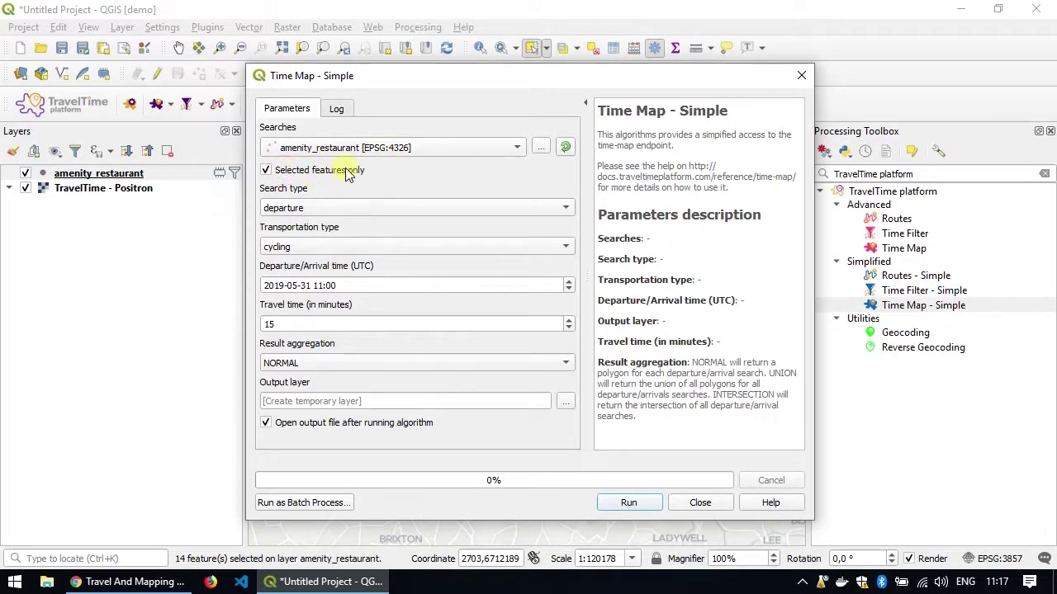
drag(355, 75, 604, 77)
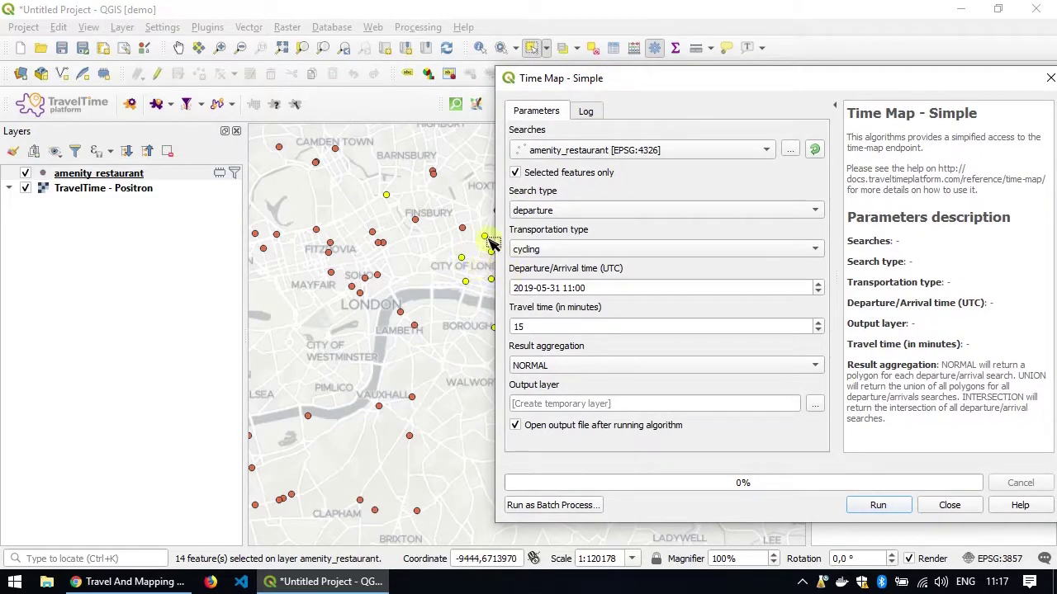
drag(538, 78, 337, 85)
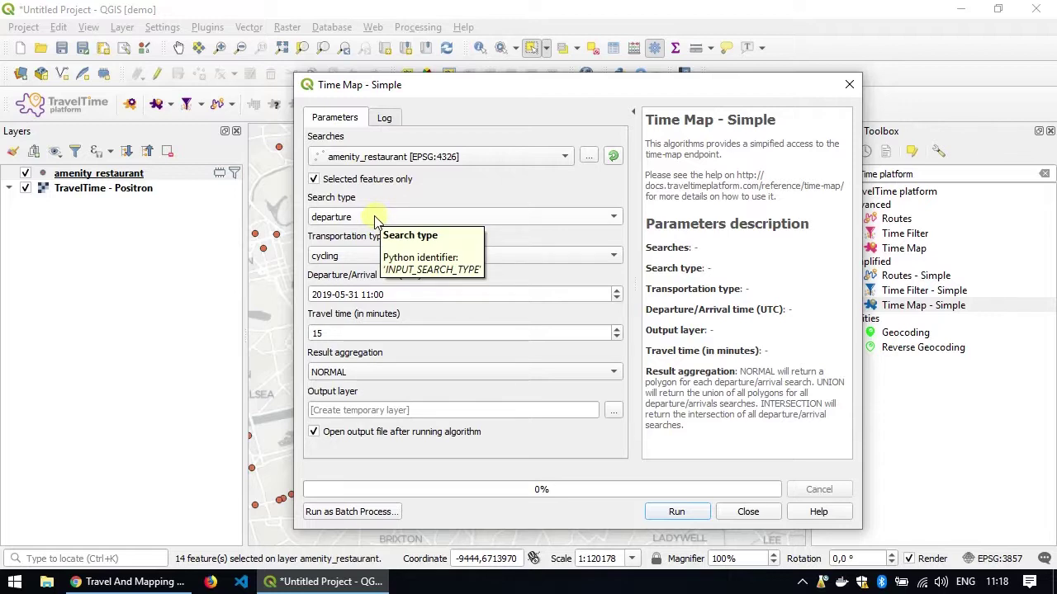
click(373, 218)
click(370, 217)
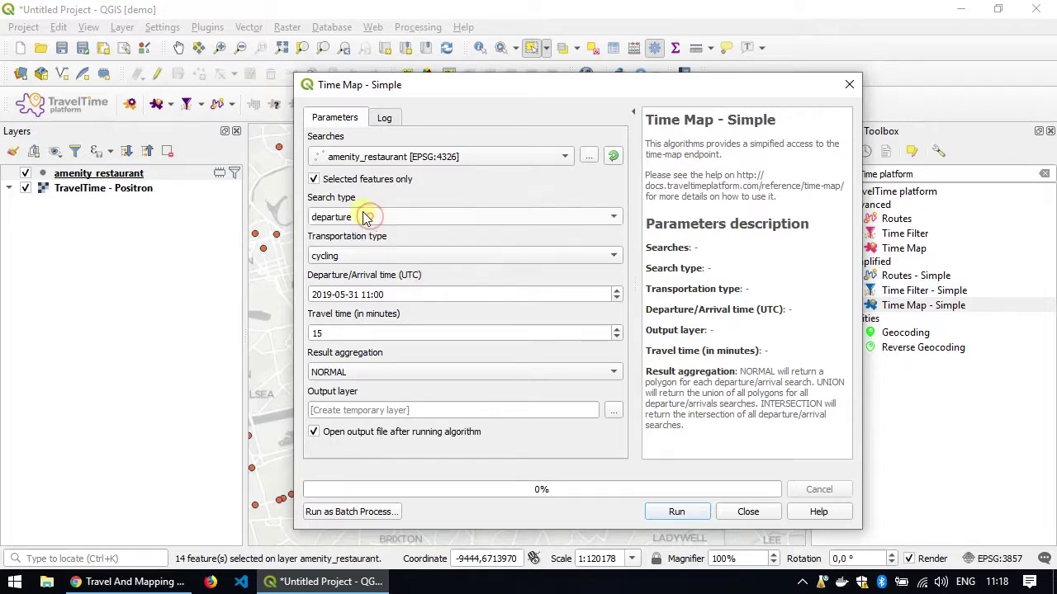
click(347, 259)
click(348, 258)
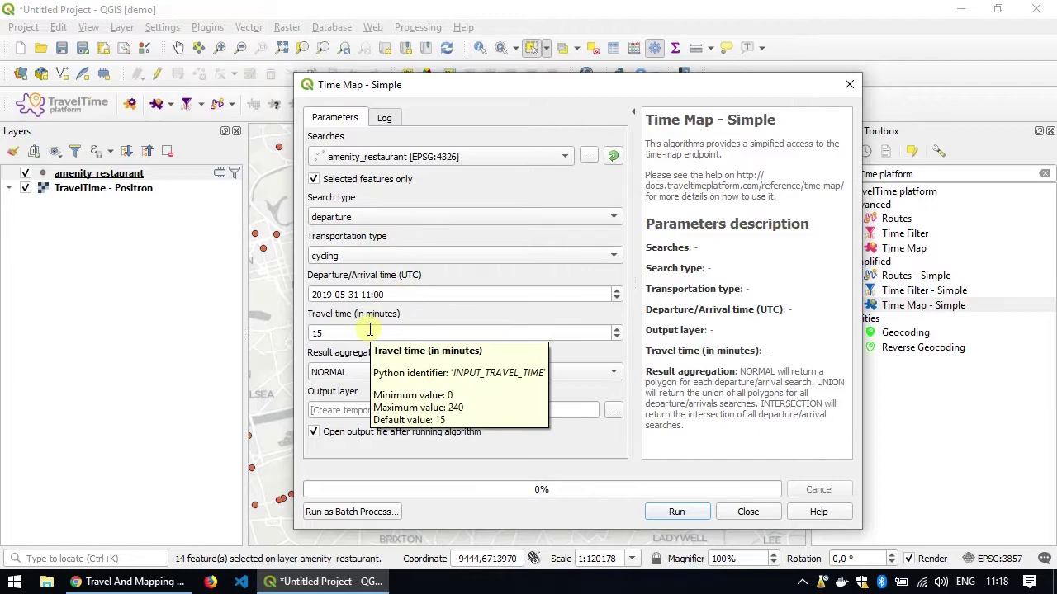
click(674, 512)
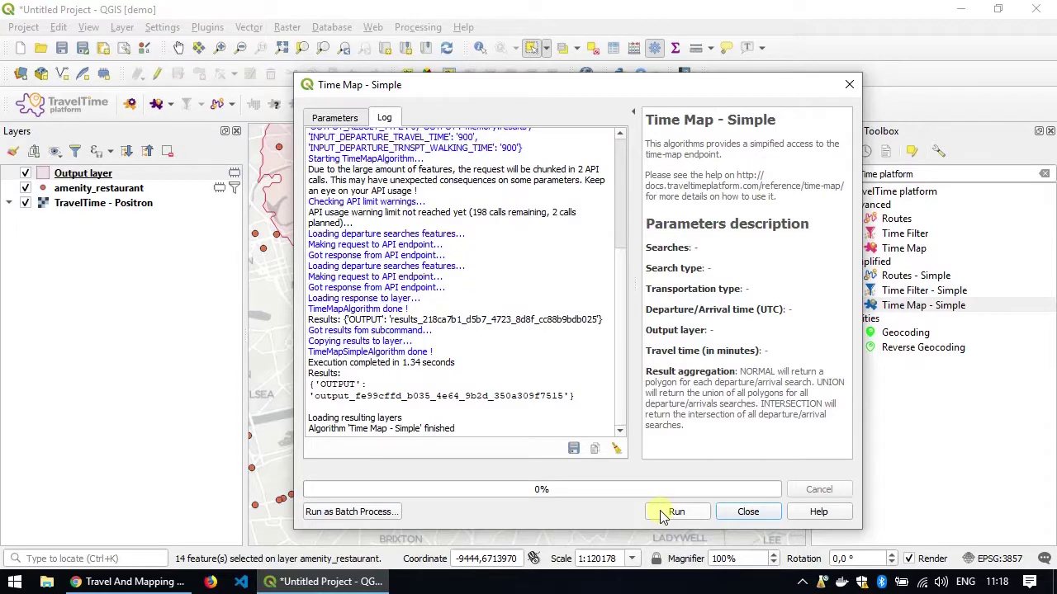
click(746, 512)
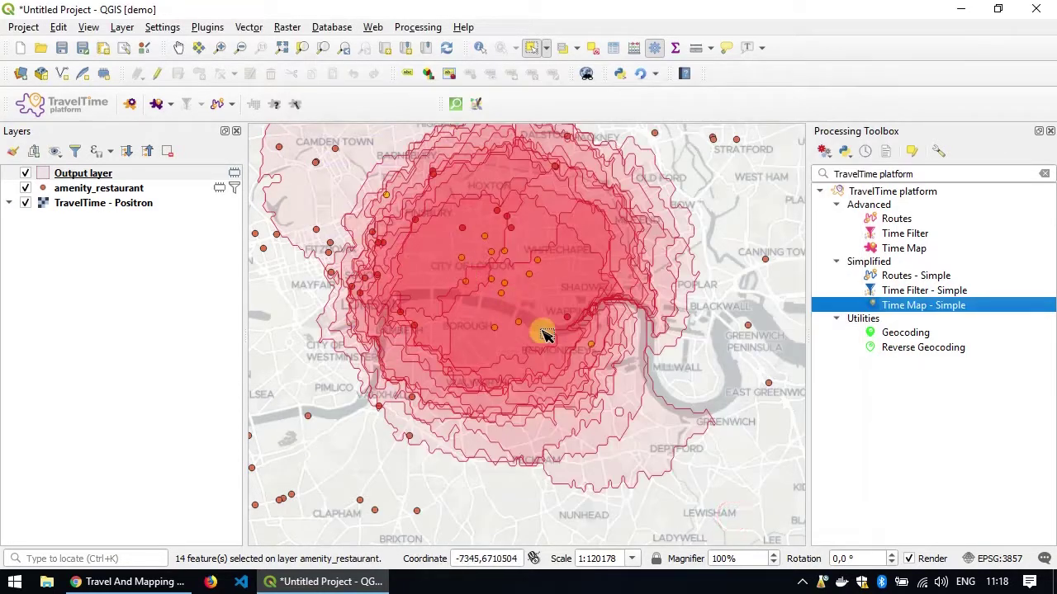
Step: Select the Output layer and clear the TravelTime search filter in the Processing Toolbox
scroll(543, 334, down, 1)
drag(540, 326, 493, 335)
scroll(457, 305, up, 1)
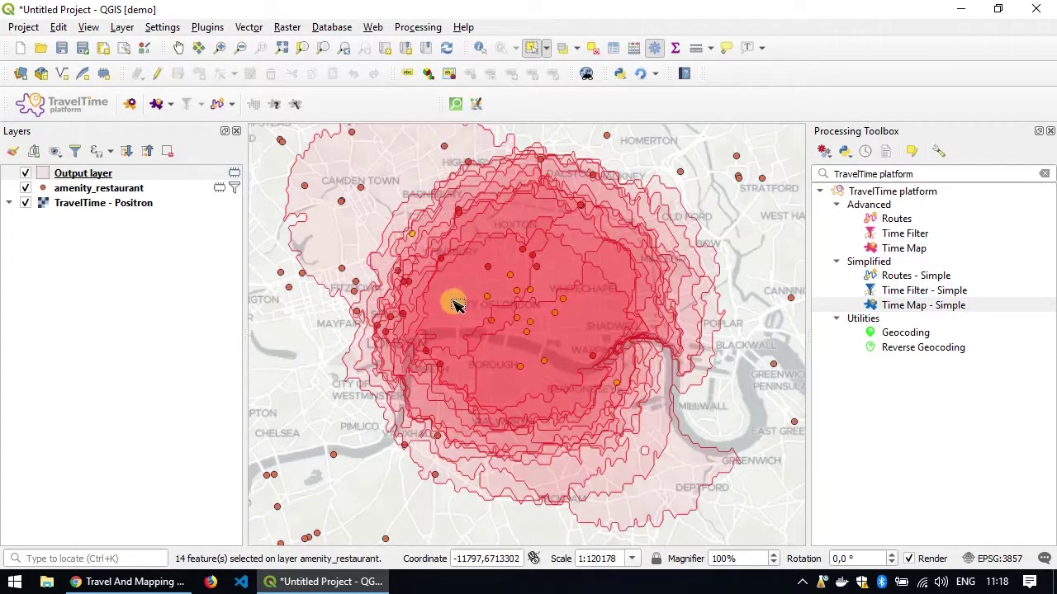
click(88, 178)
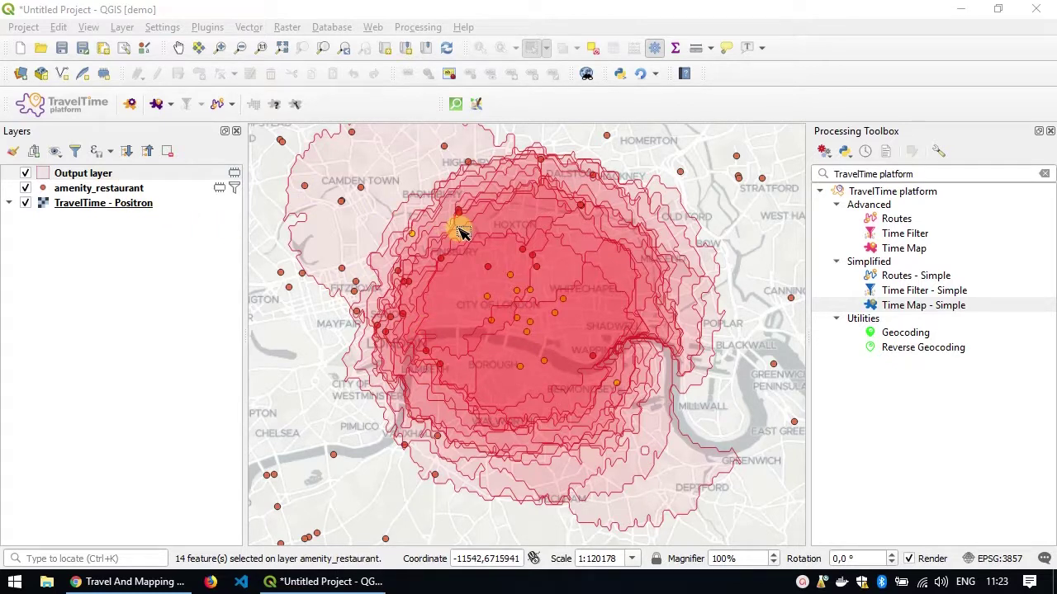
click(101, 180)
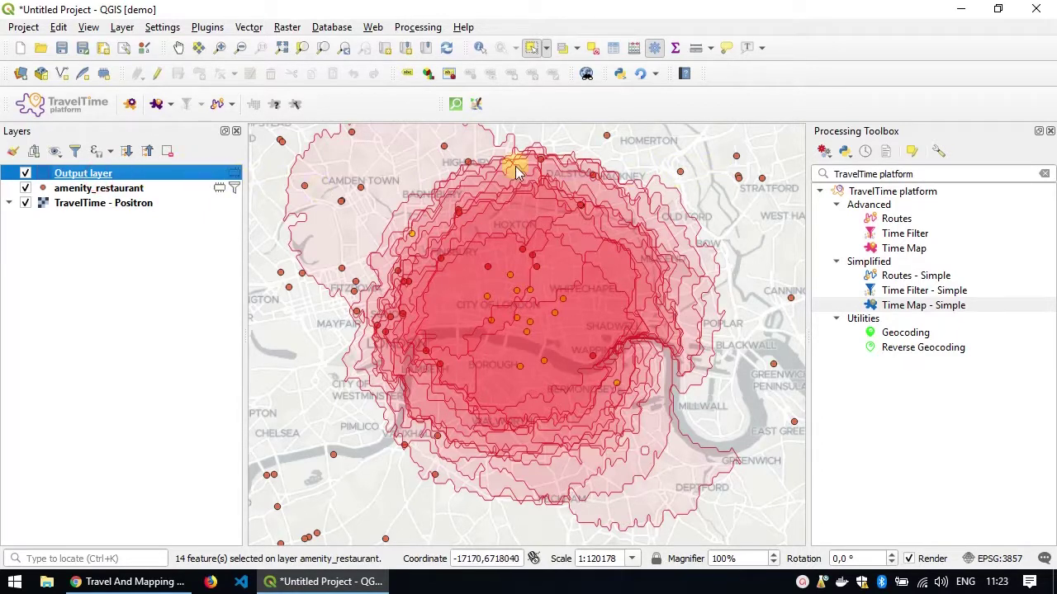
click(1044, 174)
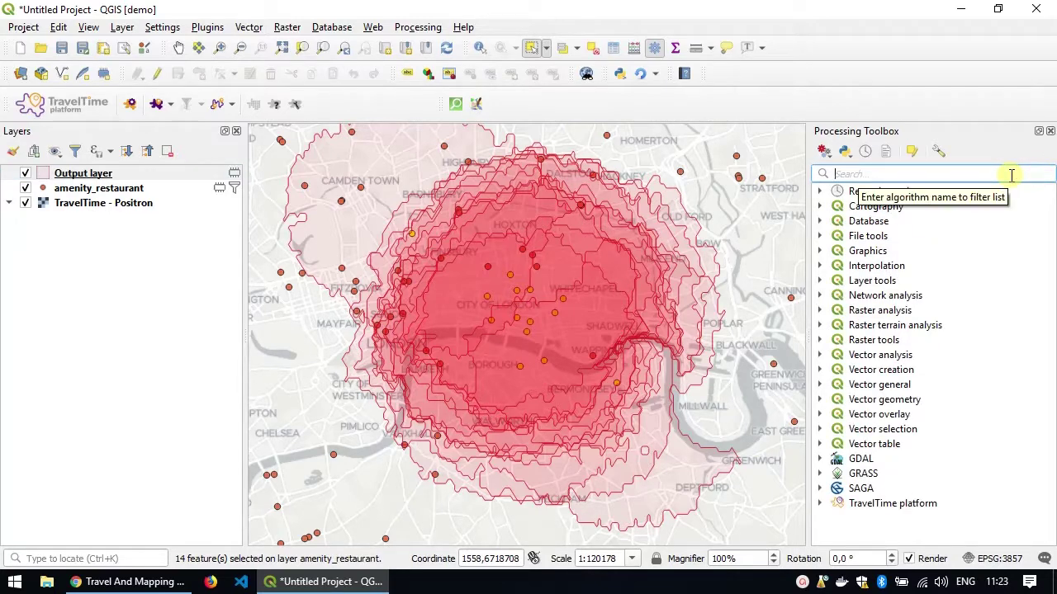
Step: Run Vector geometry > Dissolve on Output layer, producing the Dissolved layer
text(dissol)
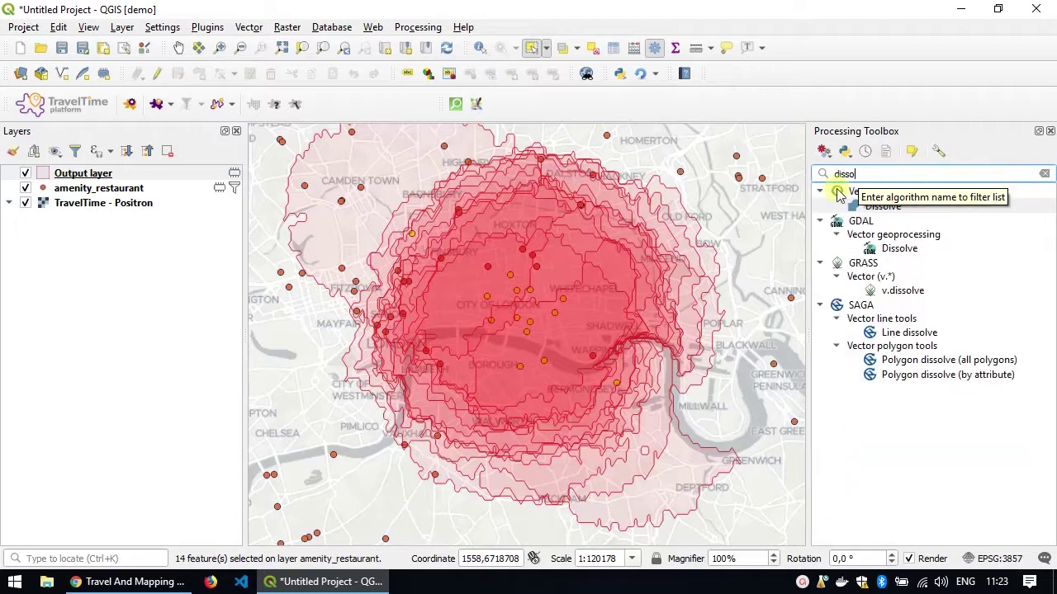
click(877, 206)
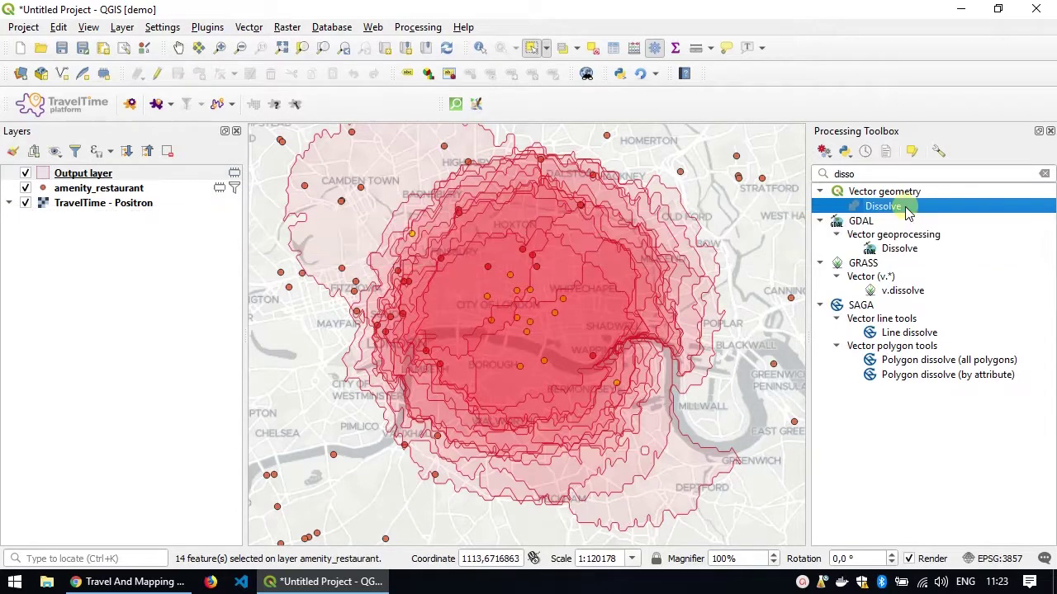
double_click(907, 209)
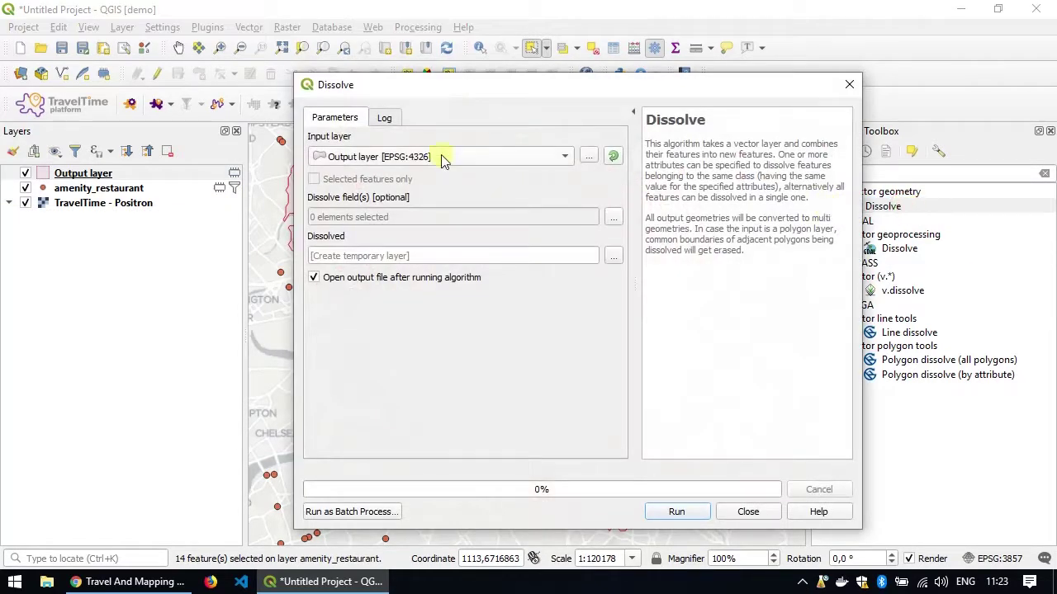
click(369, 159)
click(370, 158)
click(699, 512)
click(754, 511)
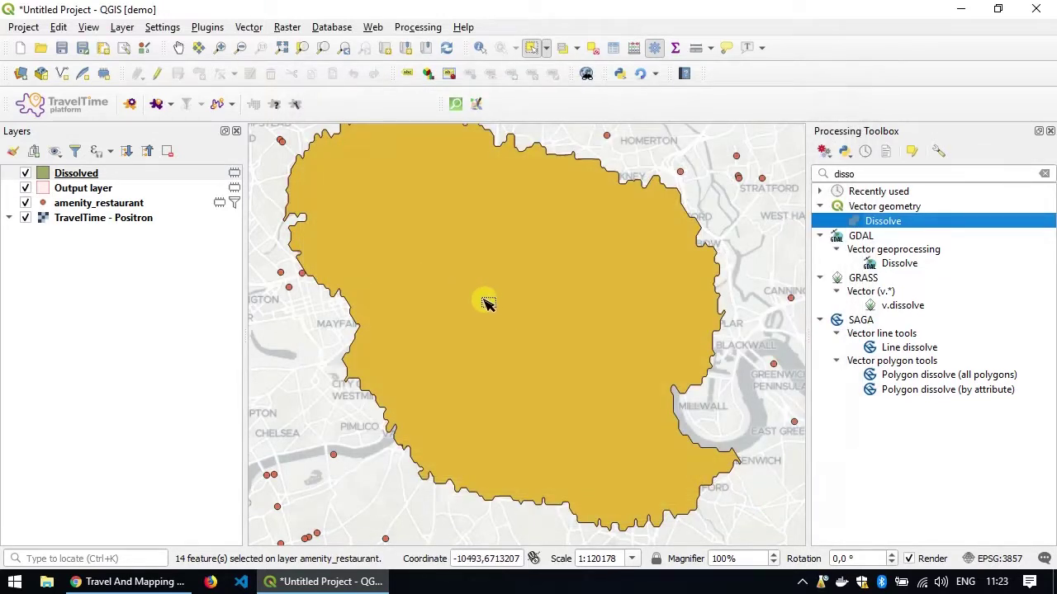
Step: Copy all style categories from the Output layer
drag(487, 303, 484, 323)
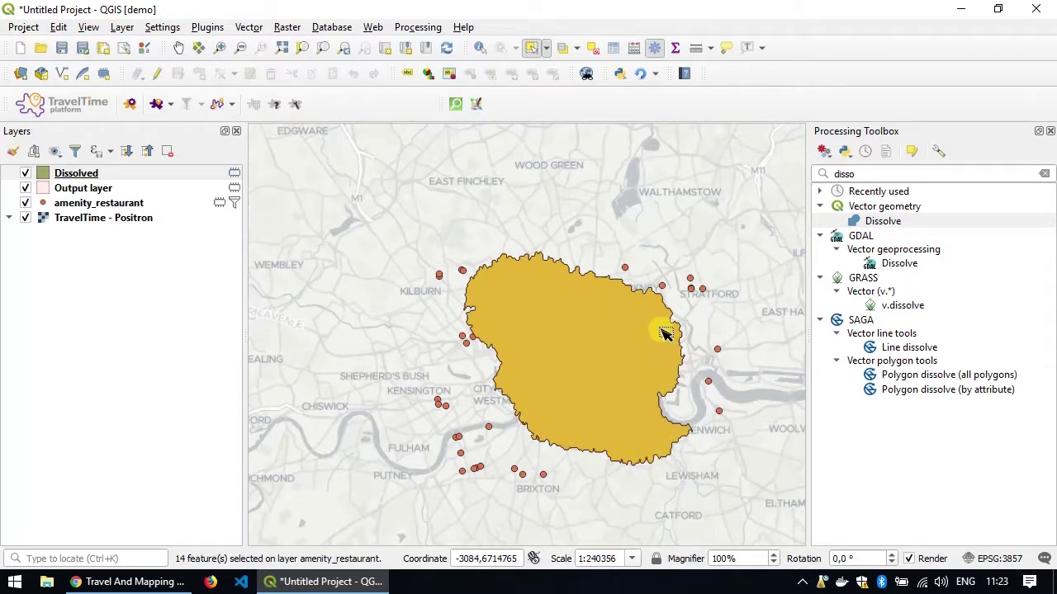
right_click(81, 189)
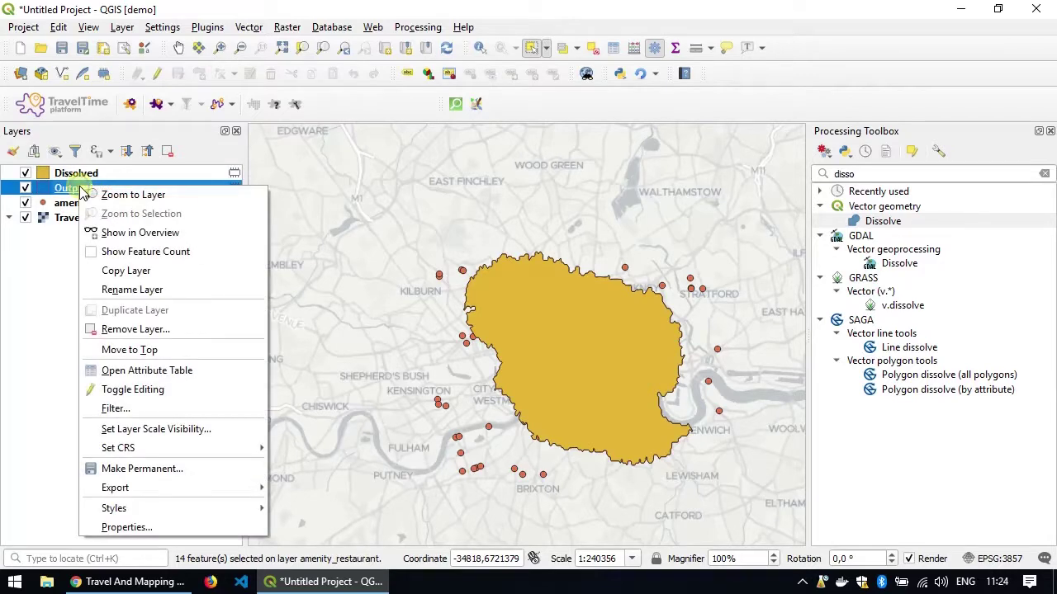
mouse_move(188, 508)
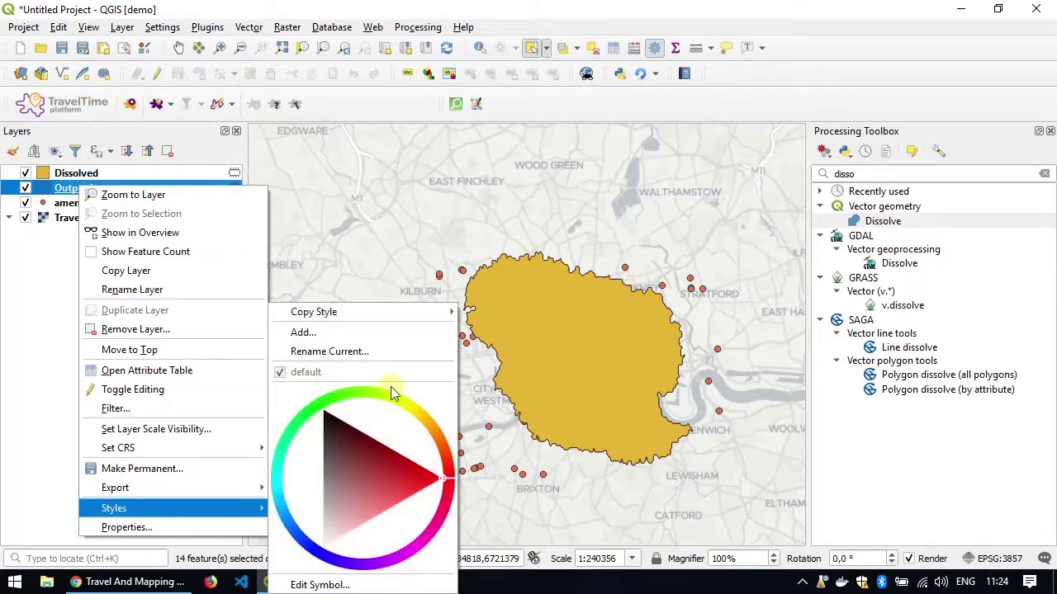
mouse_move(446, 313)
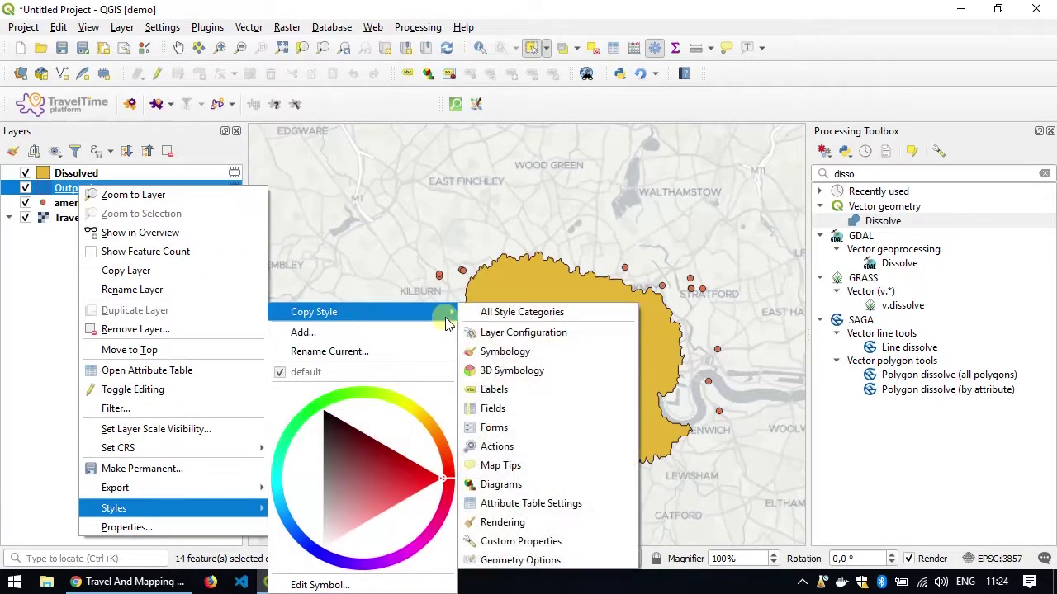
click(491, 315)
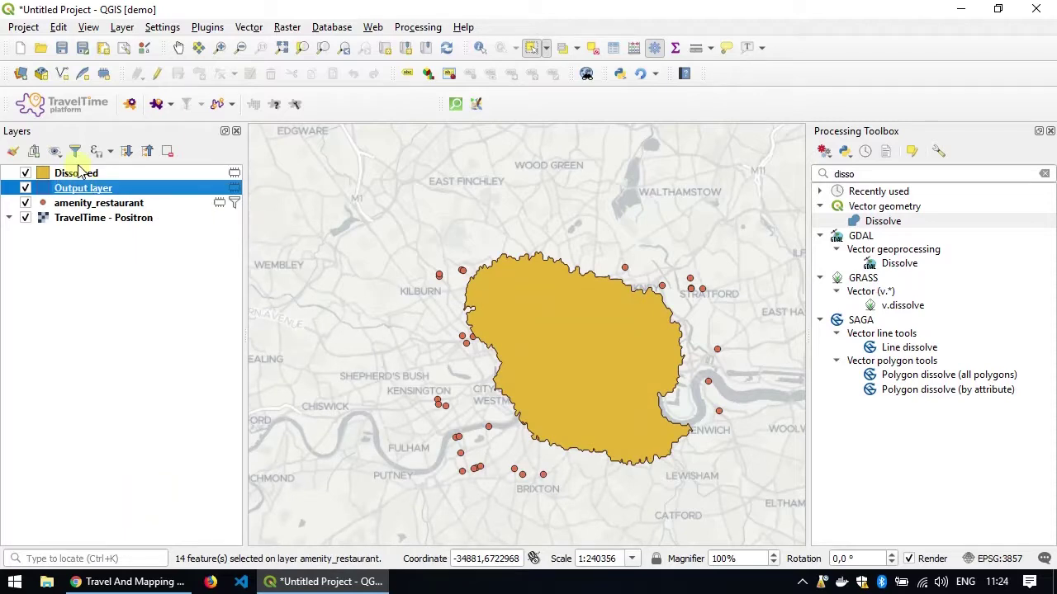
Step: Paste the red style onto the Dissolved layer and hide Output layer
click(76, 175)
right_click(73, 174)
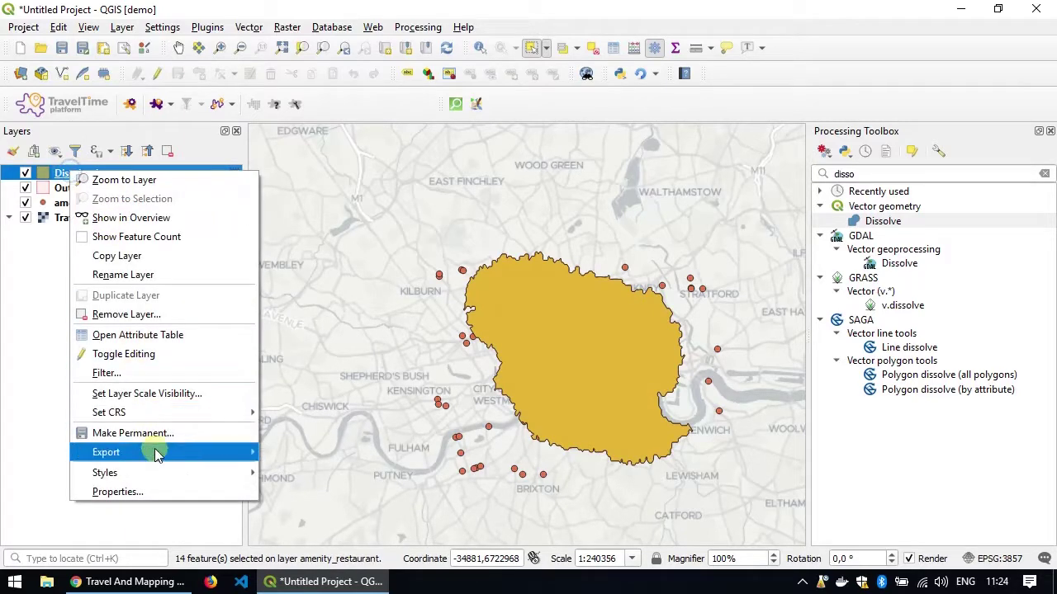
mouse_move(163, 475)
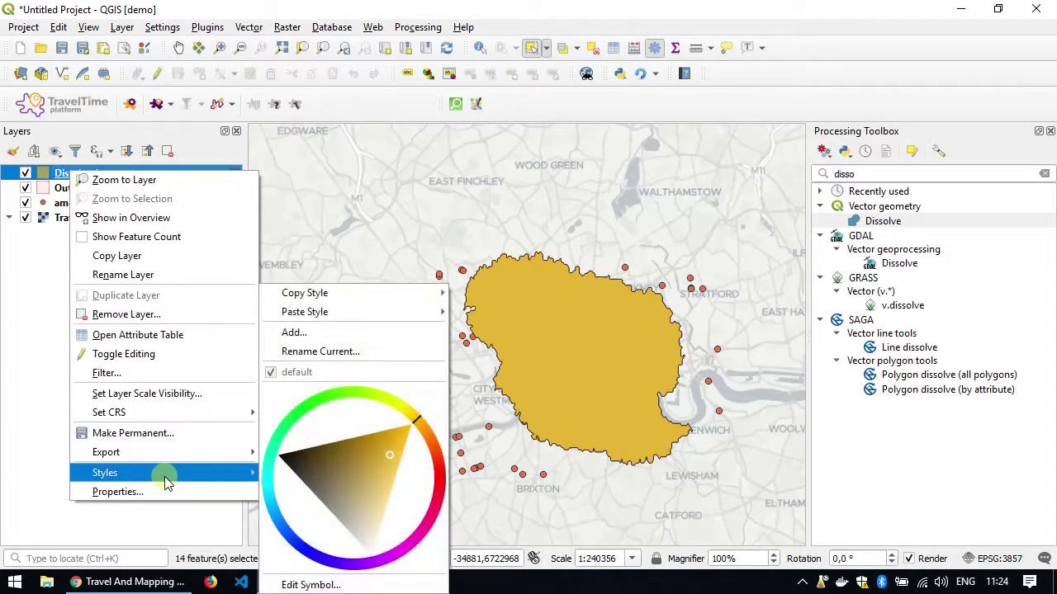
mouse_move(348, 322)
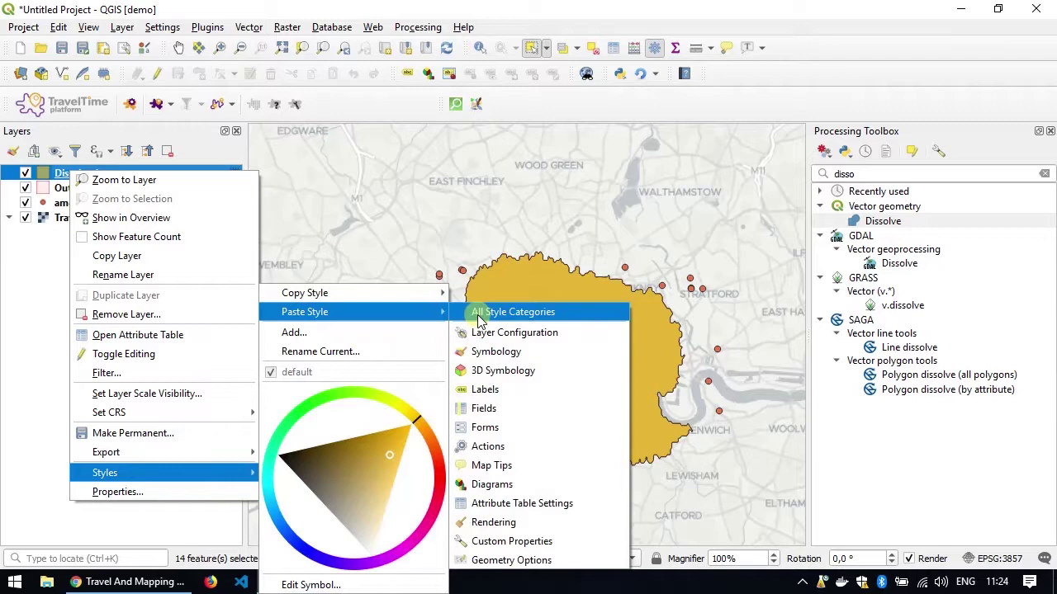
click(513, 312)
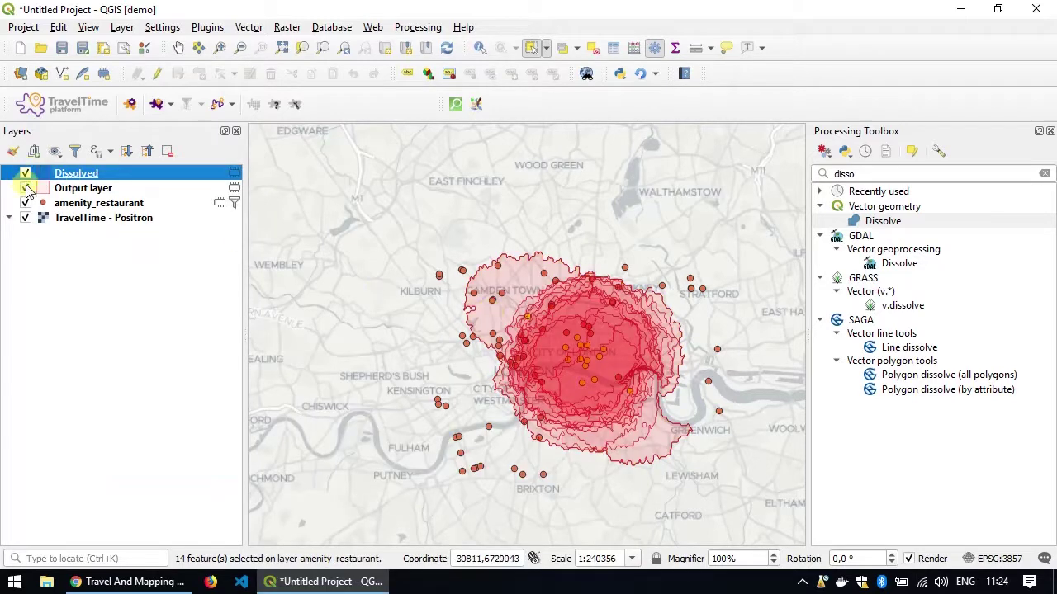
click(25, 188)
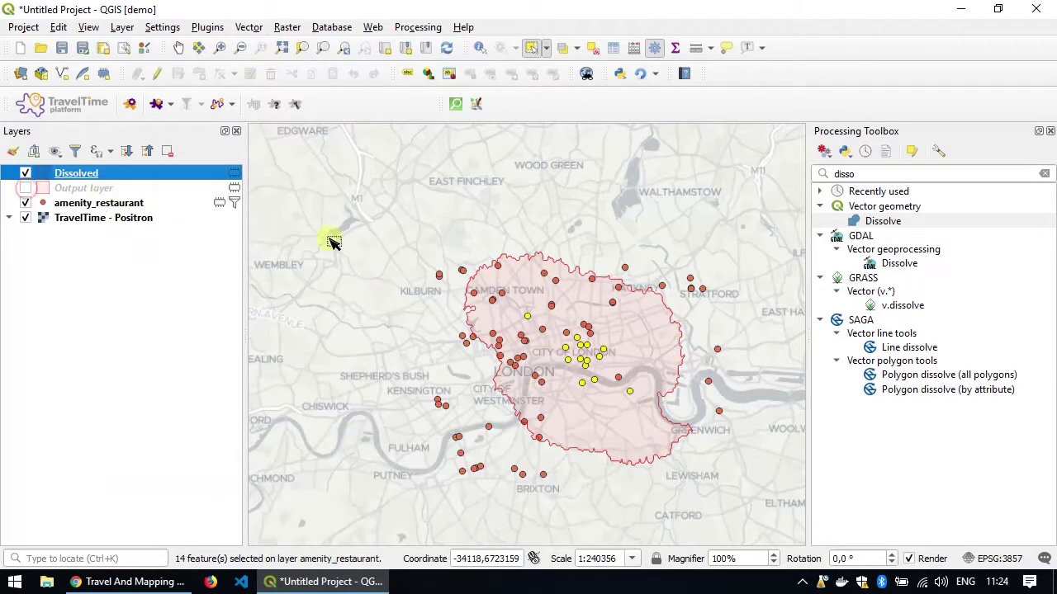
Step: Recentre the map on the dissolved area, clear the toolbox filter and expand the tool groups
drag(502, 344, 446, 300)
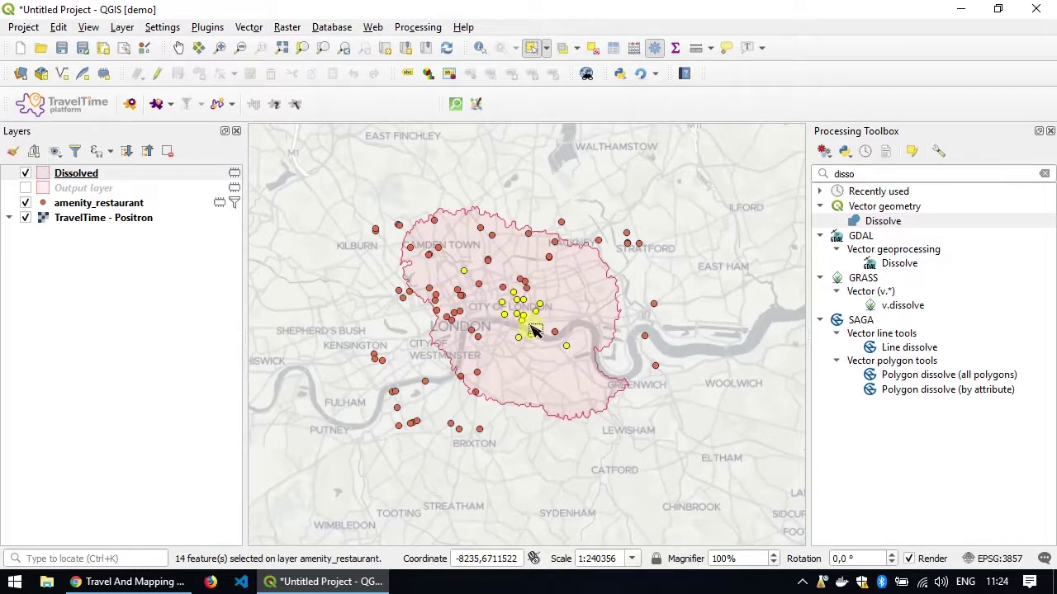
scroll(533, 331, up, 1)
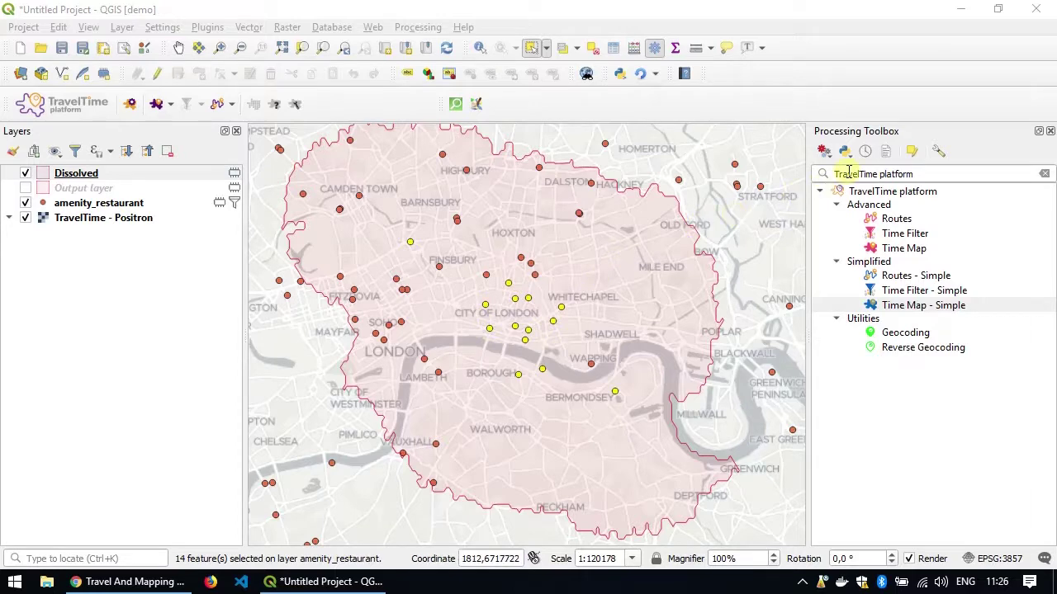
click(1045, 174)
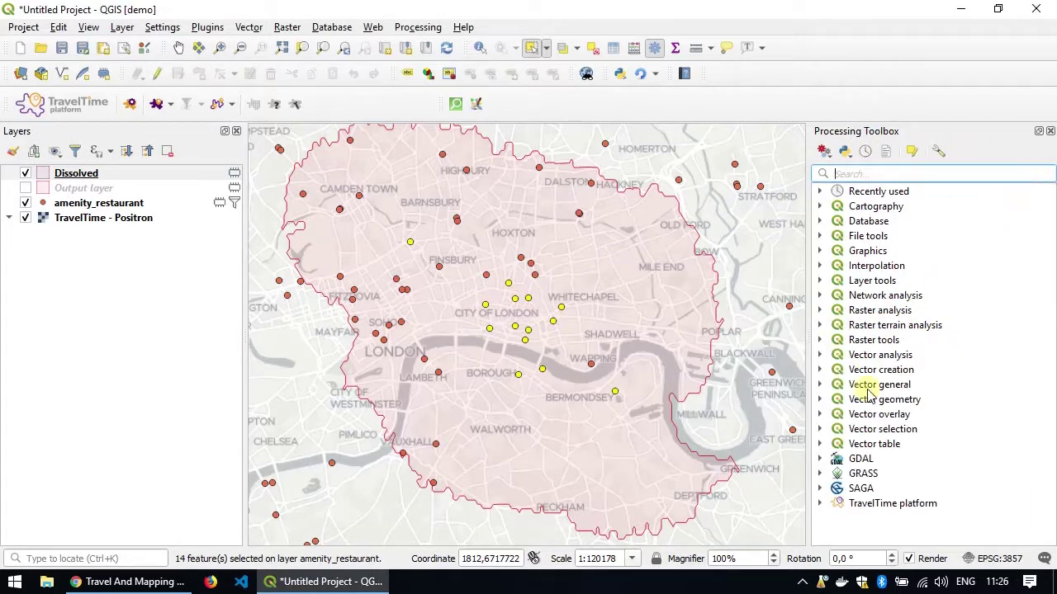
click(821, 428)
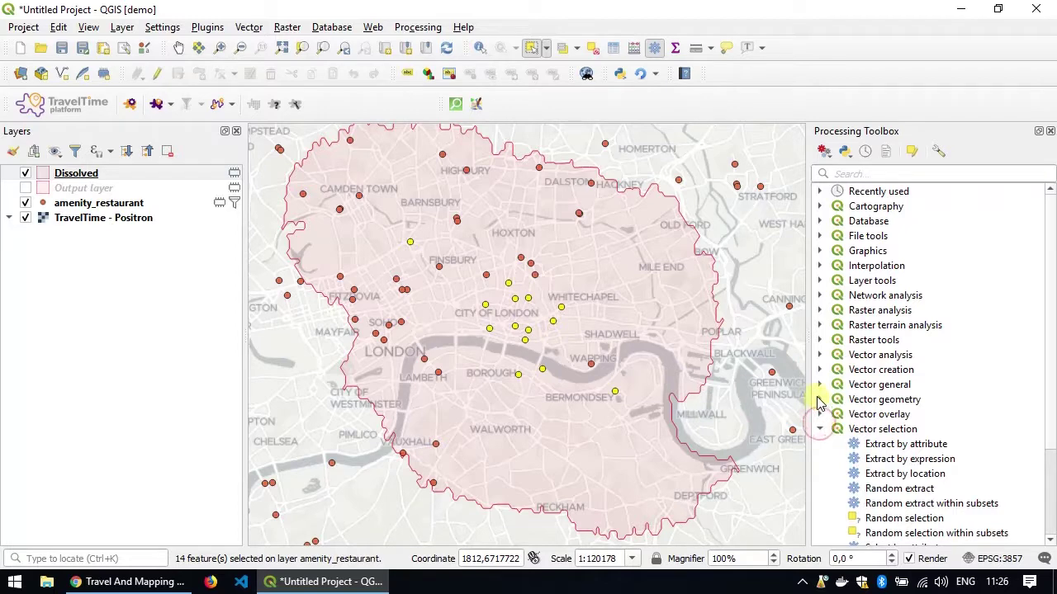
click(820, 400)
click(820, 370)
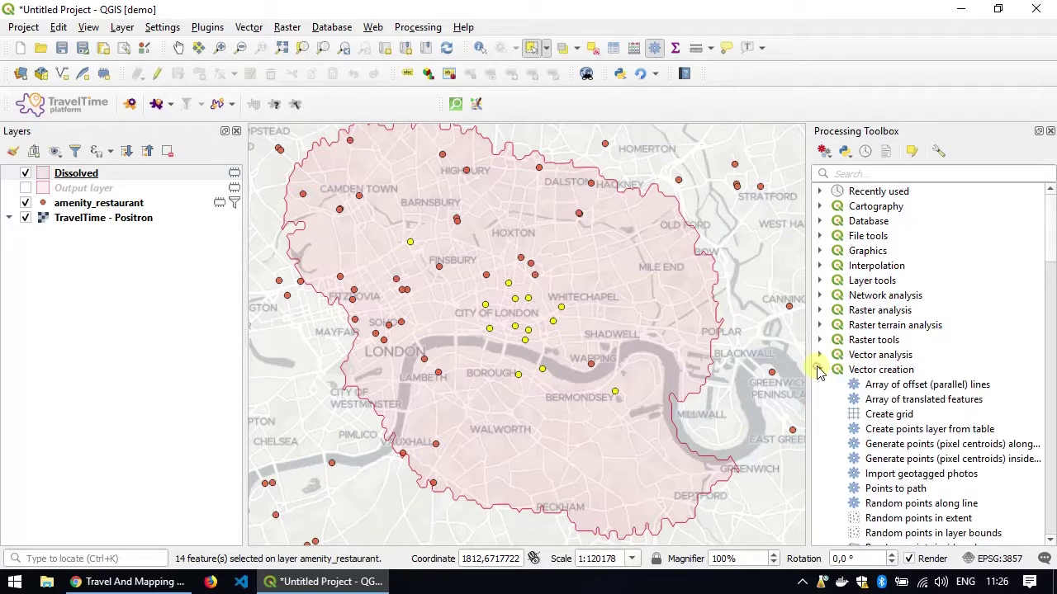
click(820, 341)
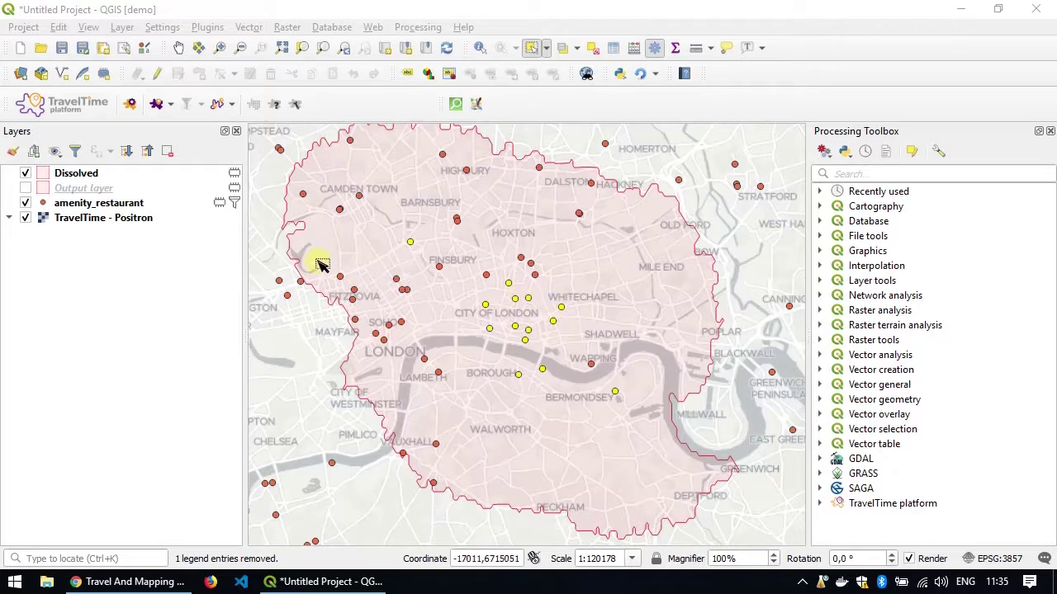
Step: Copy the selected restaurant features from the amenity_restaurant layer
click(122, 205)
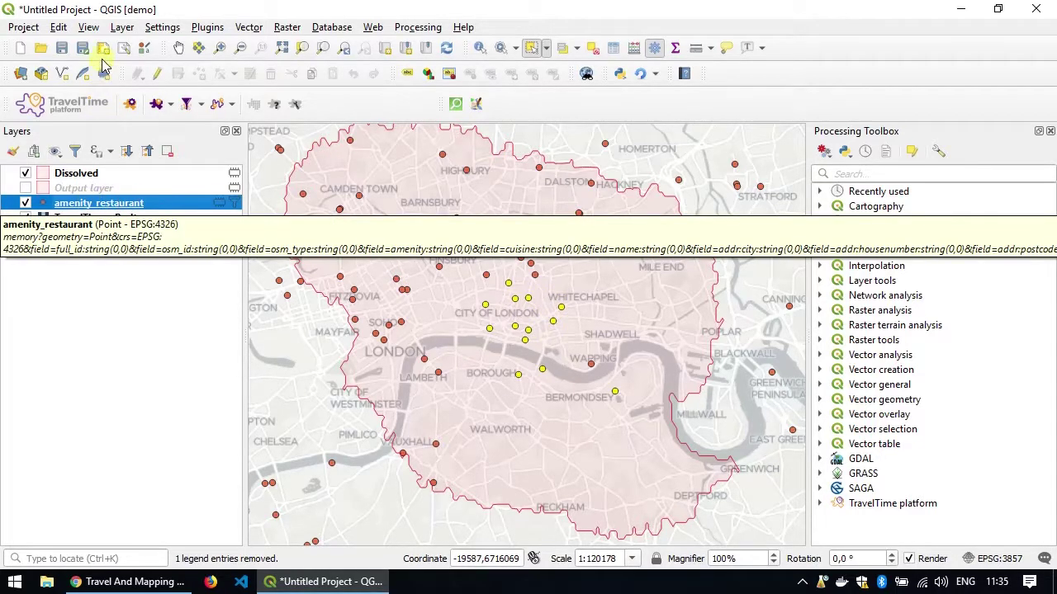
click(61, 28)
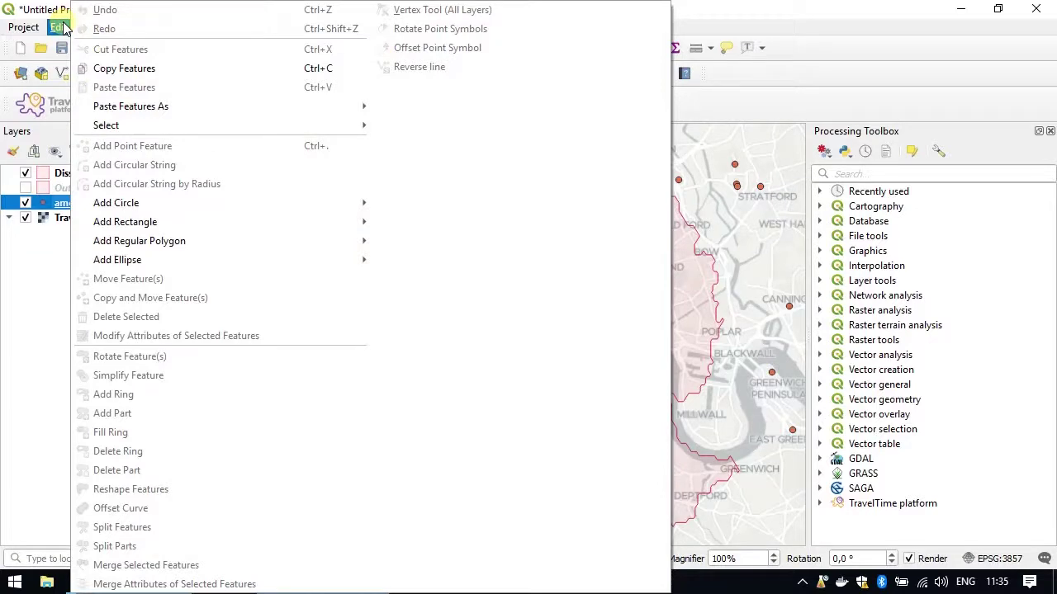
click(110, 74)
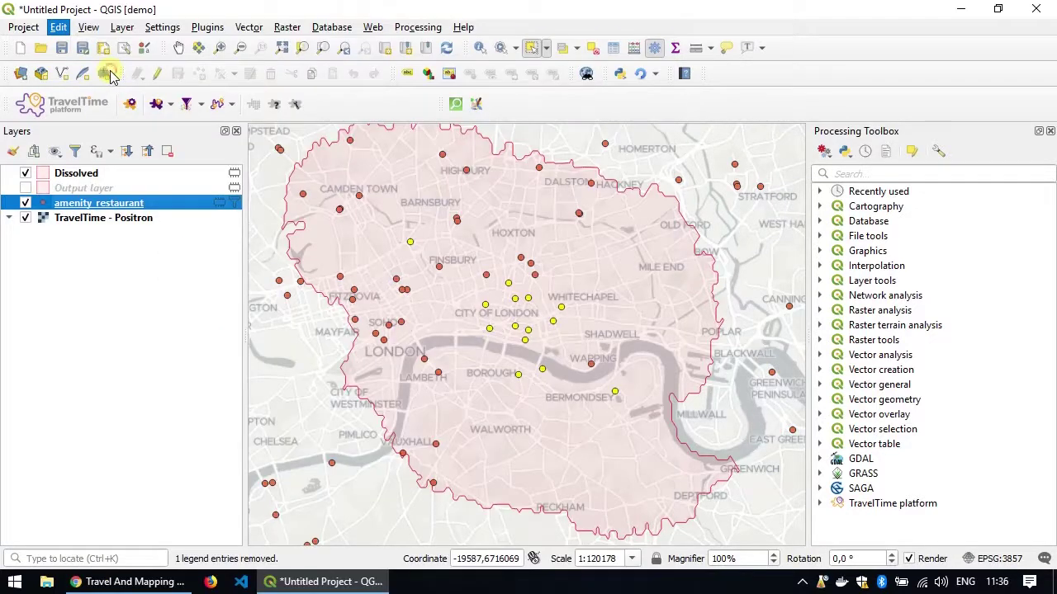
Step: Paste the copied restaurants as a temporary scratch layer named 'my restaurants'
click(58, 31)
mouse_move(157, 106)
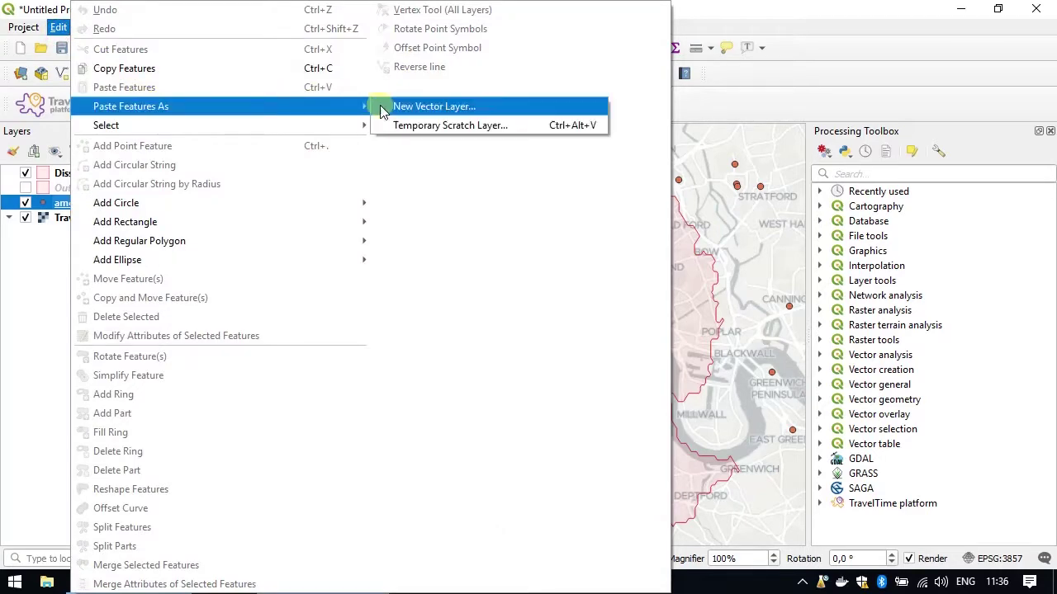
click(438, 132)
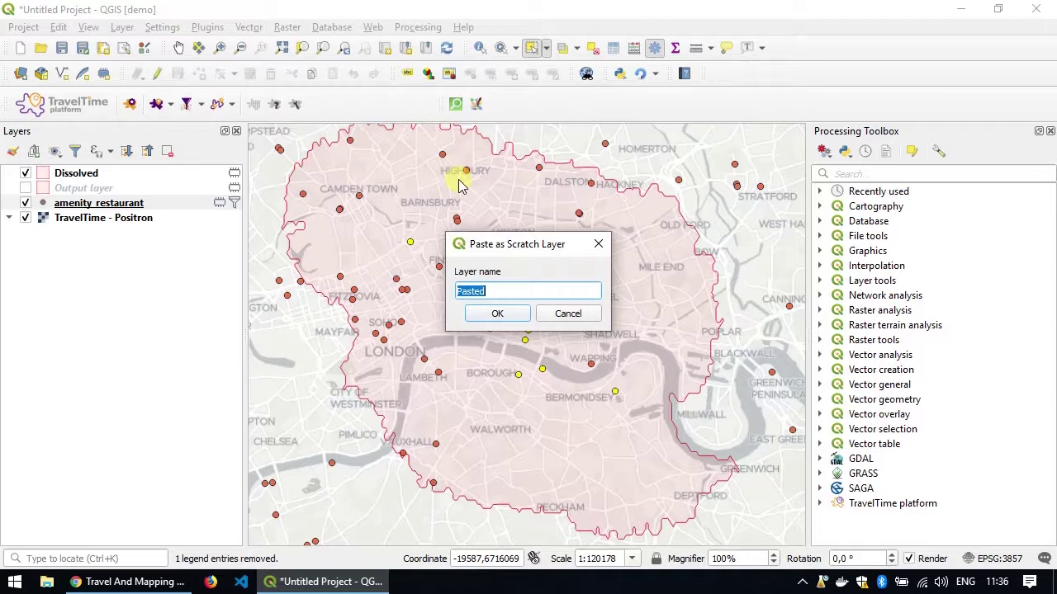
text(my restaurants)
key(Return)
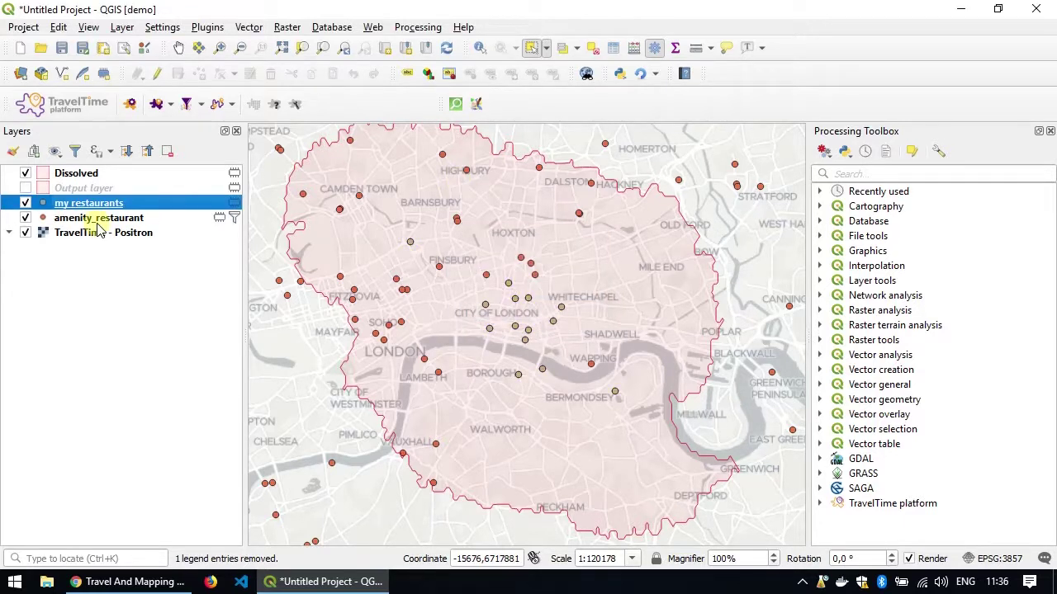
Step: Hide the original amenity_restaurant layer and make my restaurants the active layer
click(97, 219)
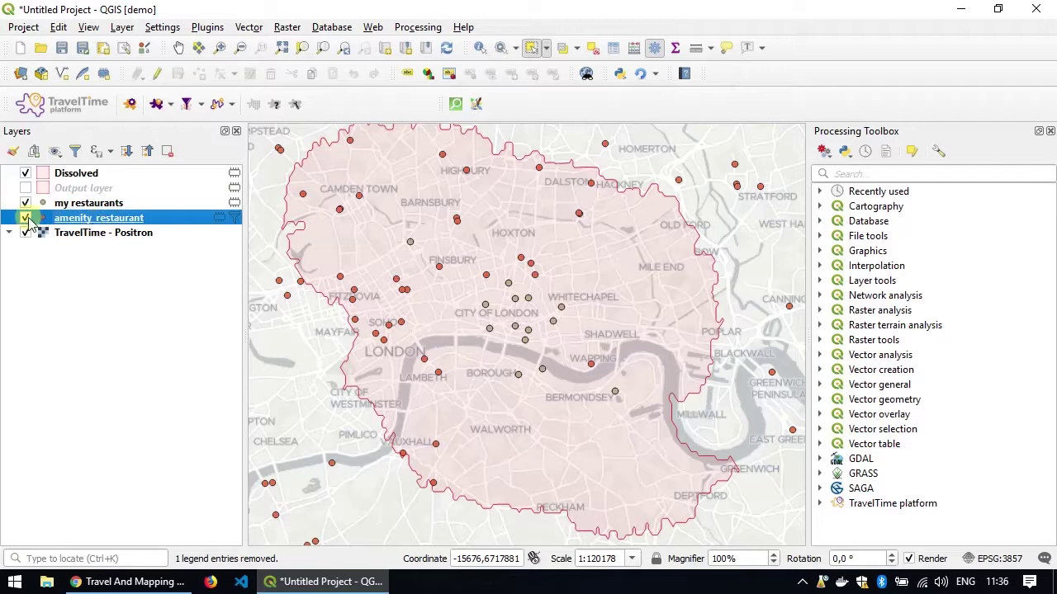
click(26, 218)
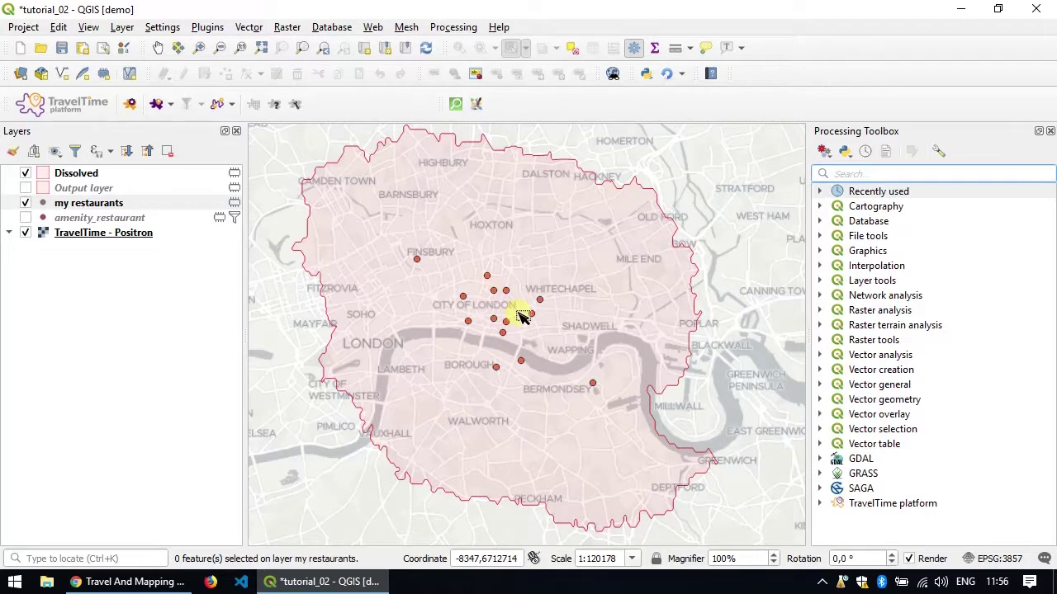
click(76, 204)
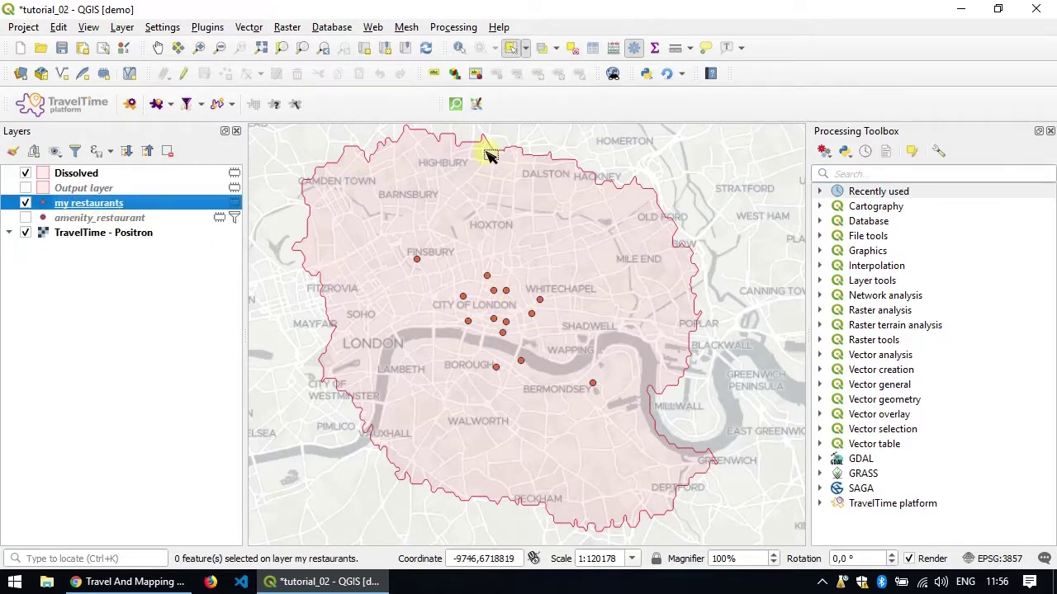
Step: In the my restaurants attribute table, enable editing and add a Boolean field is_drive_through
click(593, 51)
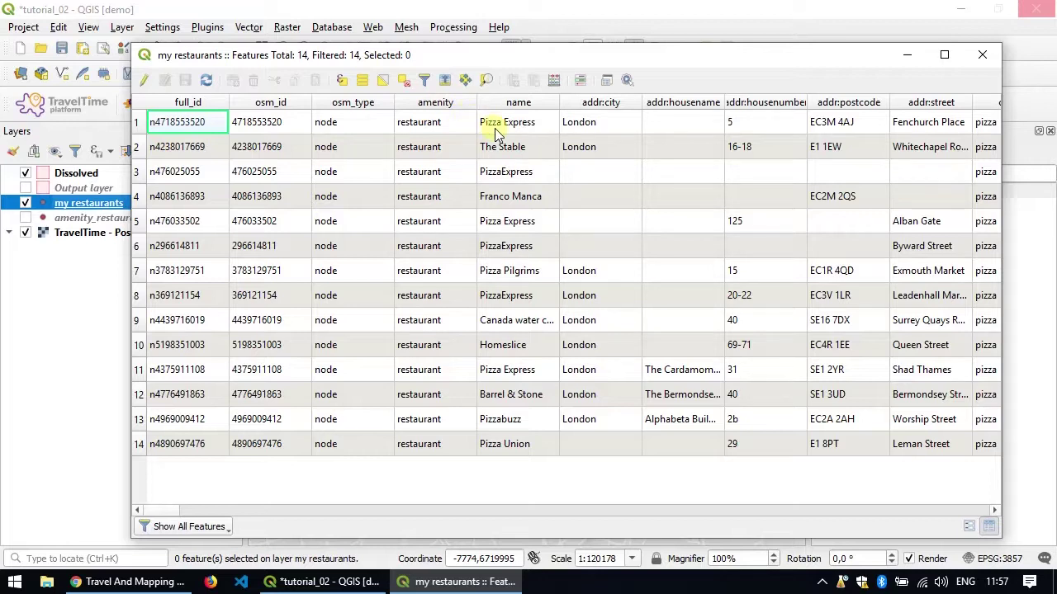
click(144, 83)
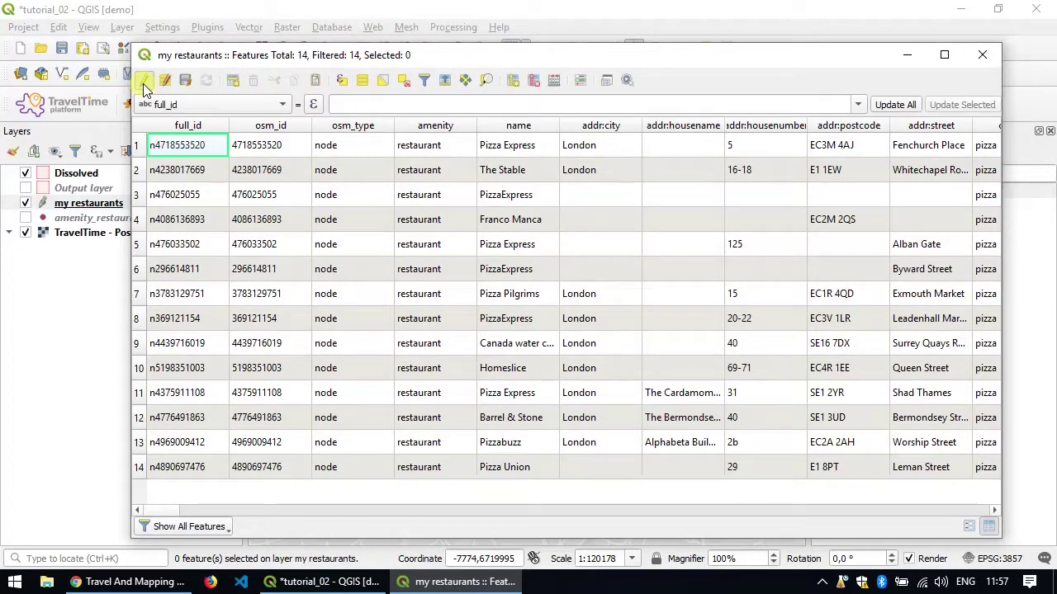
click(509, 82)
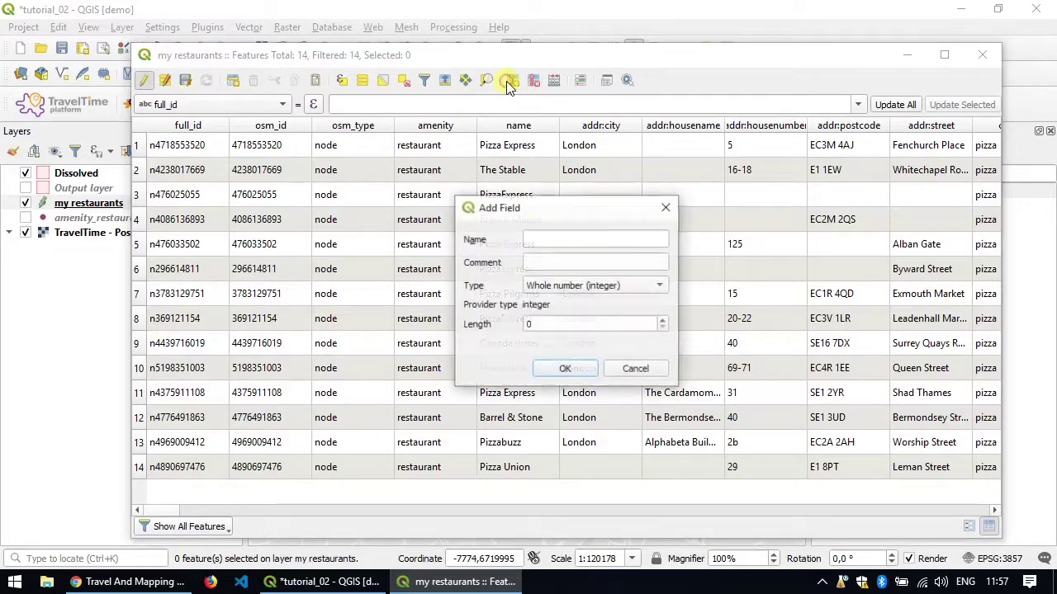
click(558, 236)
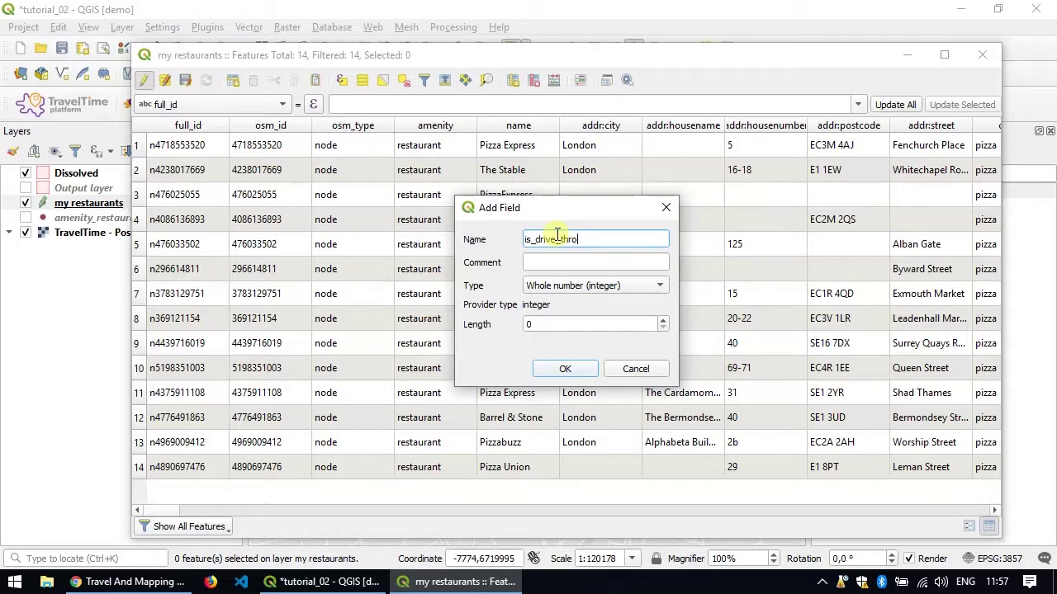
click(590, 285)
click(569, 524)
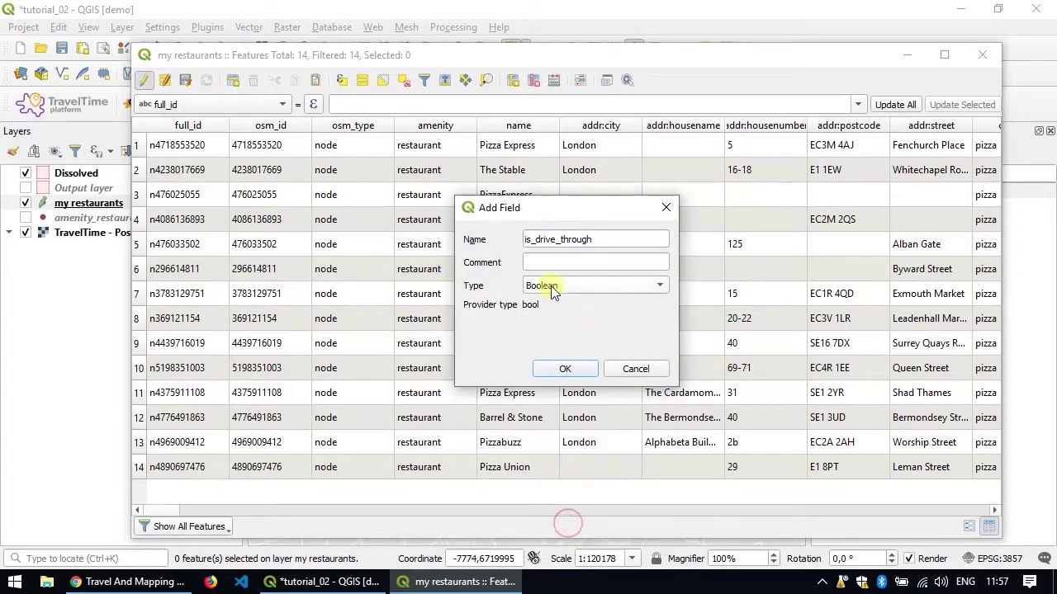
click(557, 375)
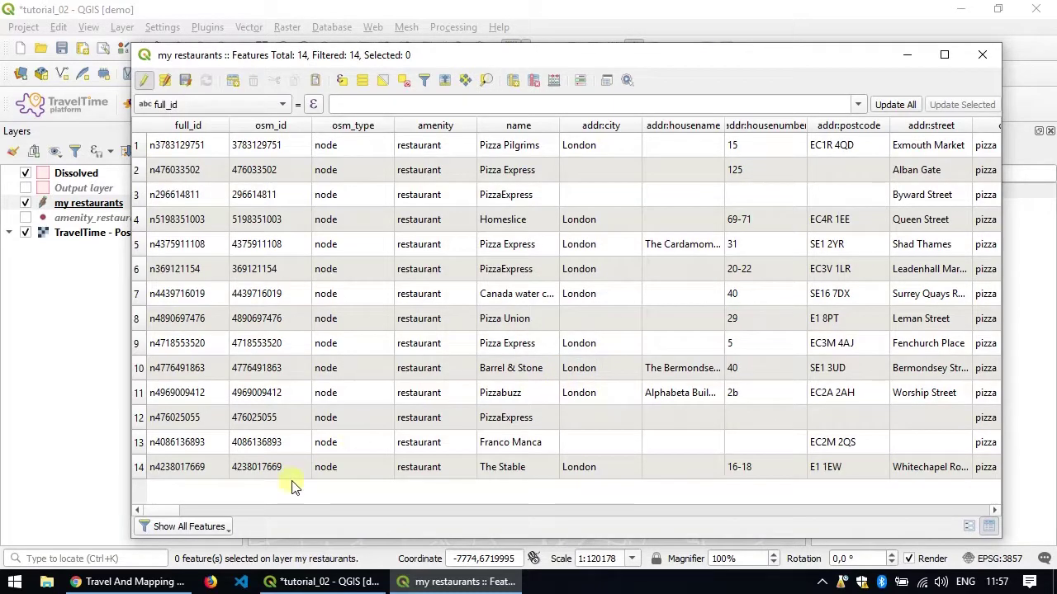
Step: Tick is_drive_through for rows 3, 6, 8 and 11
drag(159, 508, 992, 514)
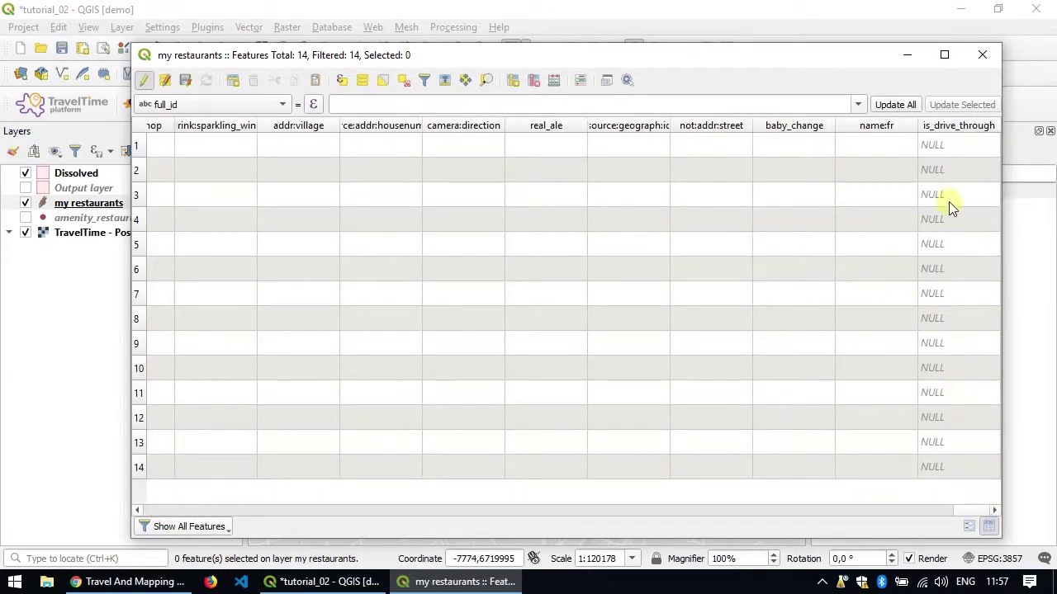
double_click(927, 198)
click(925, 198)
double_click(928, 276)
click(926, 273)
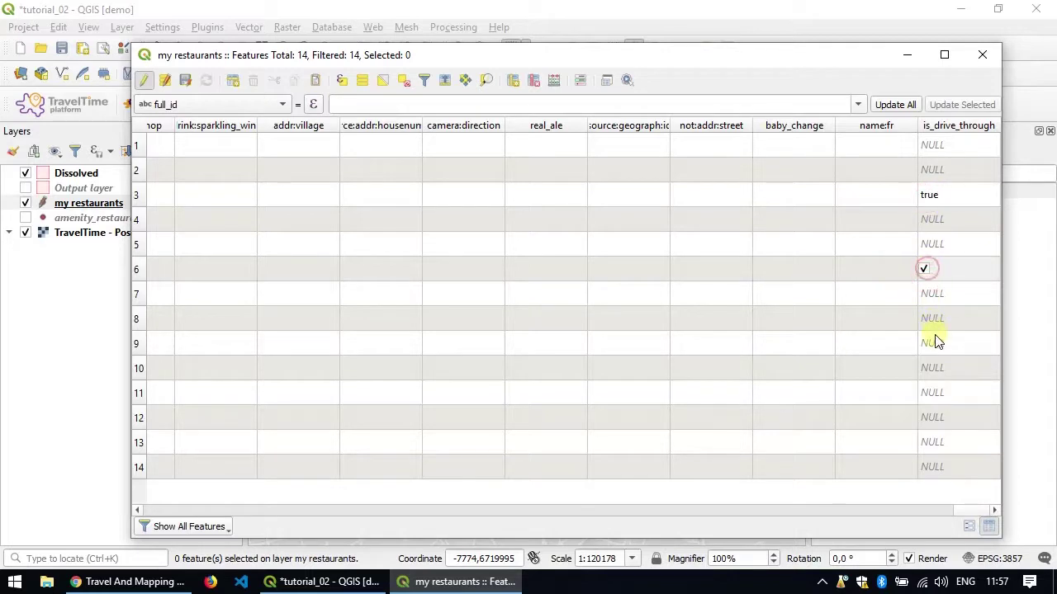
double_click(932, 328)
click(925, 321)
double_click(928, 392)
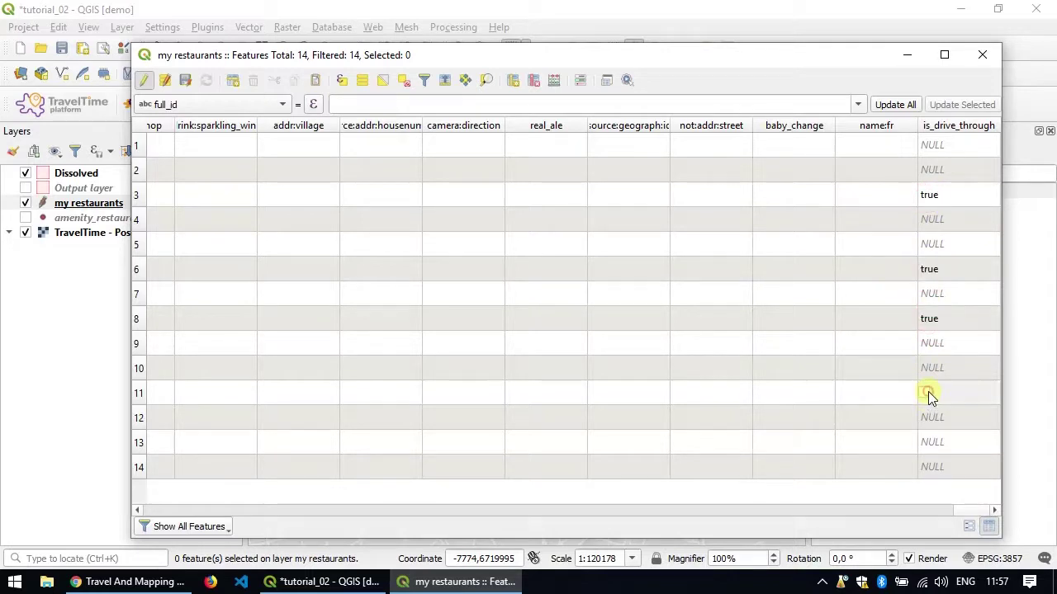
click(925, 393)
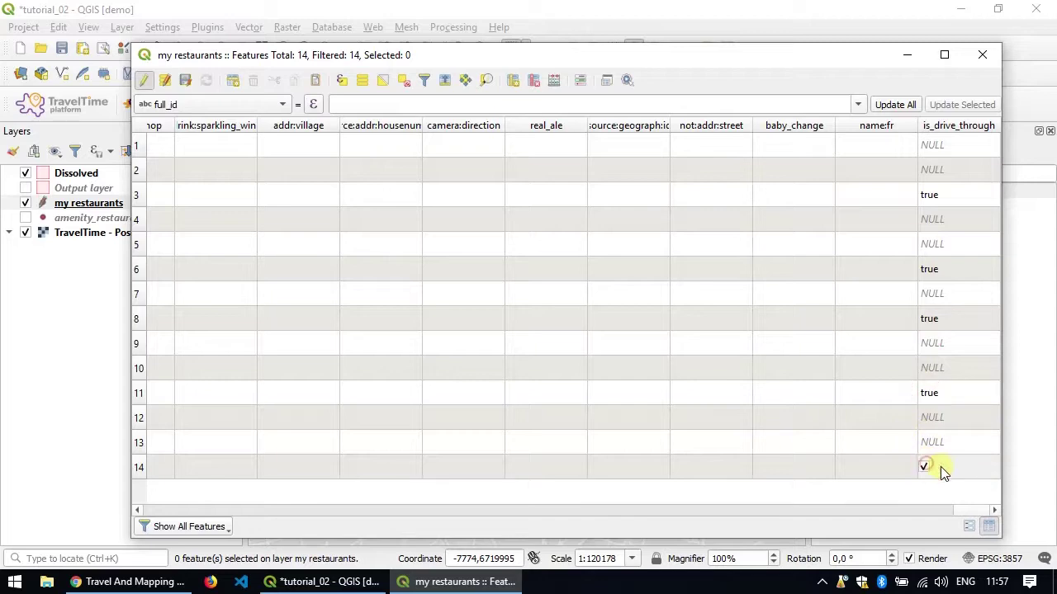
Step: Stop editing, save the drive-through edits and close the attribute table
click(148, 81)
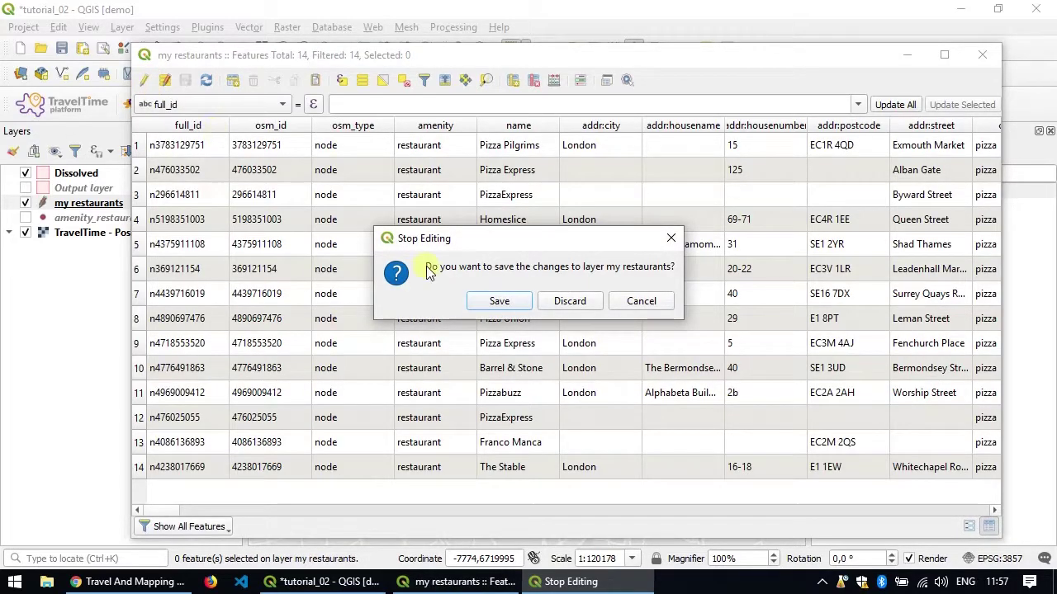
click(483, 302)
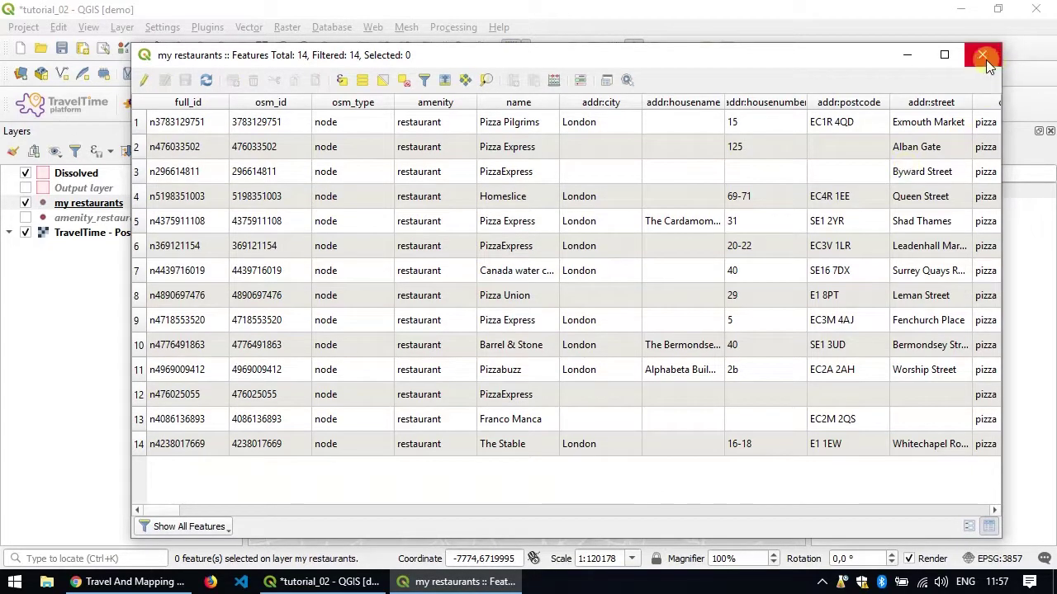
click(984, 57)
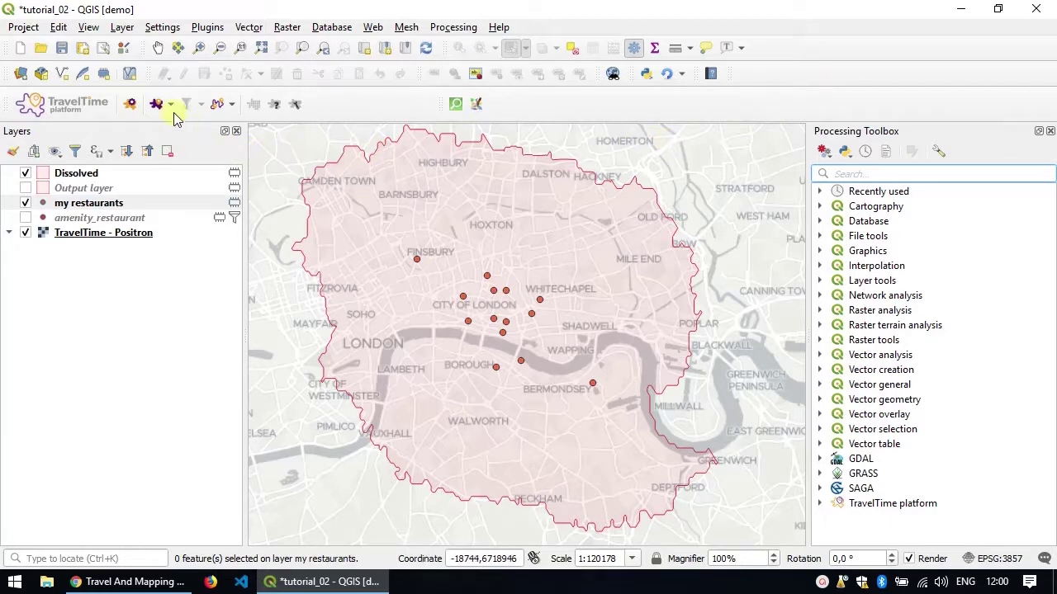
Step: Open the TravelTime platform Time Map algorithm dialog from the Processing Toolbox
click(130, 105)
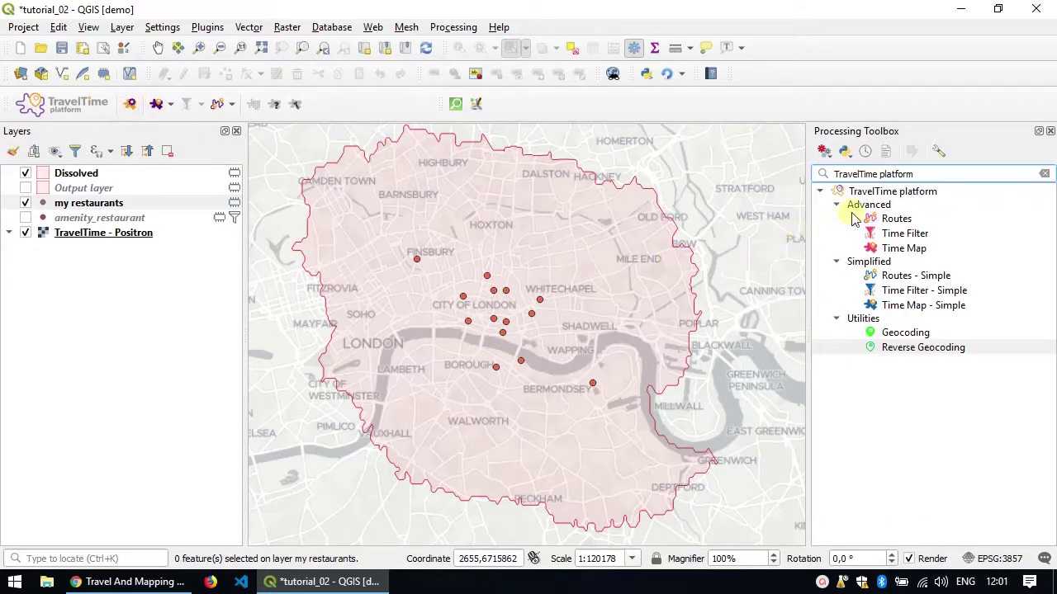
click(900, 248)
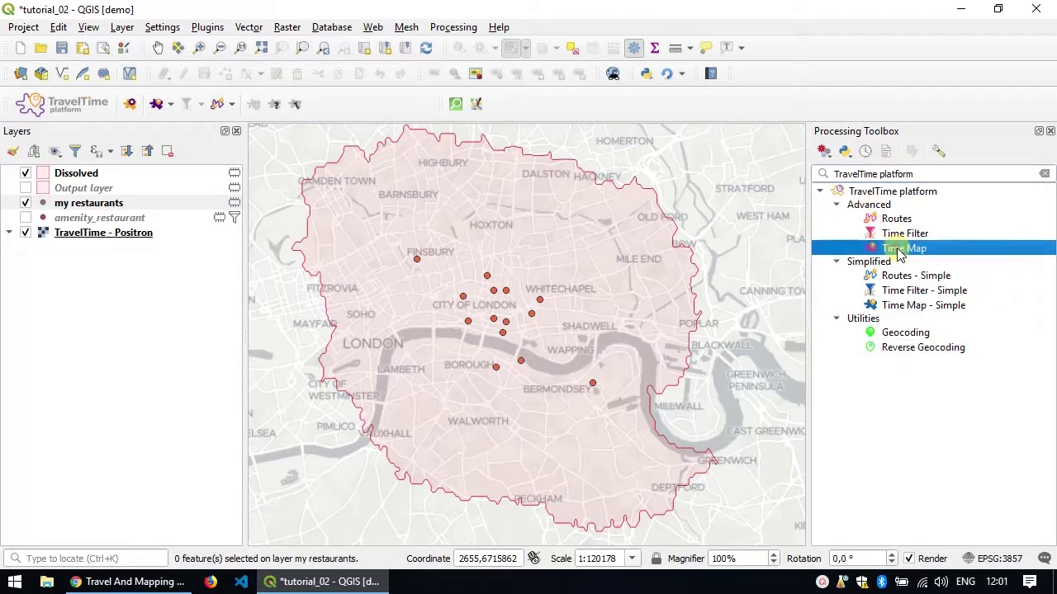
double_click(901, 250)
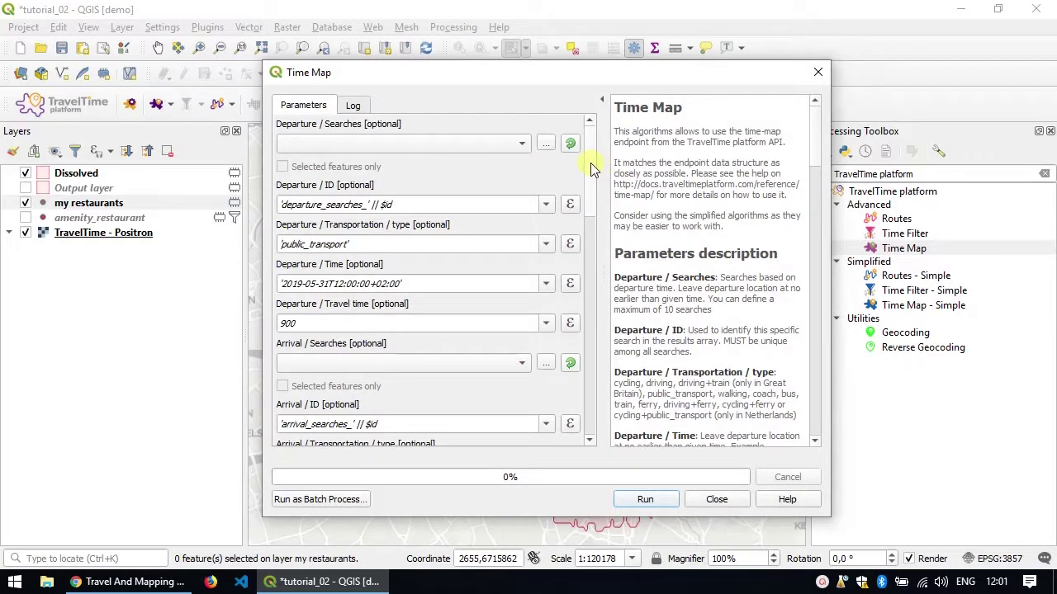
drag(591, 169, 604, 251)
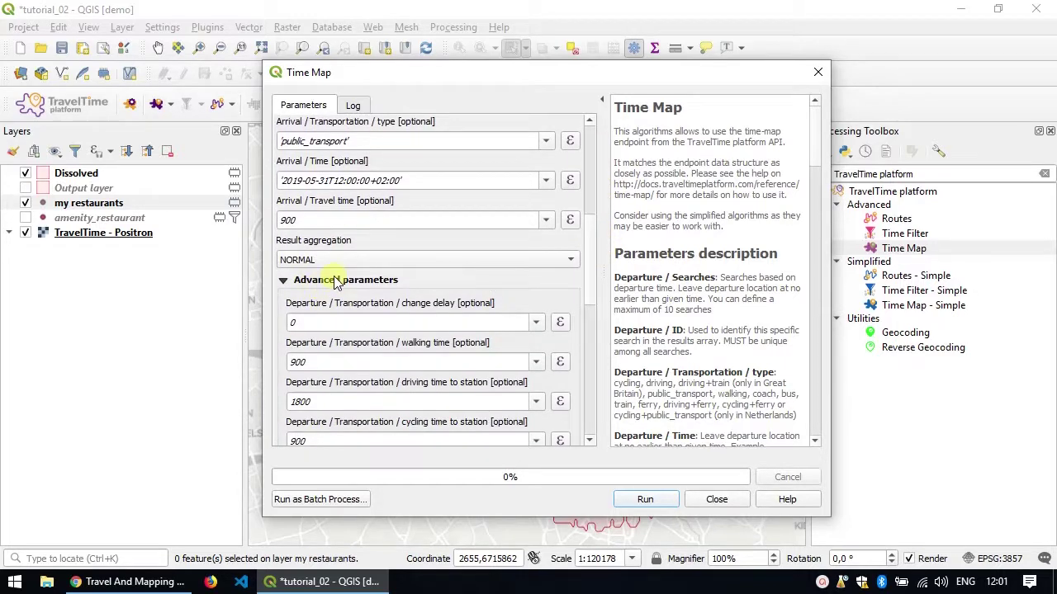
drag(587, 289, 602, 349)
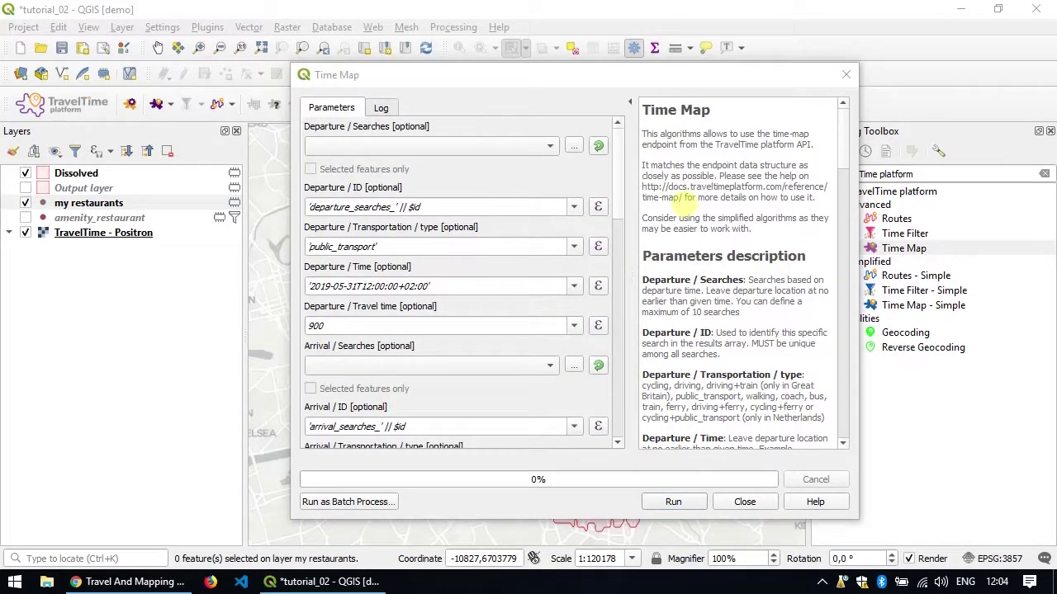
Step: Set Departure / Searches to my restaurants and open the transportation type expression editor
click(510, 153)
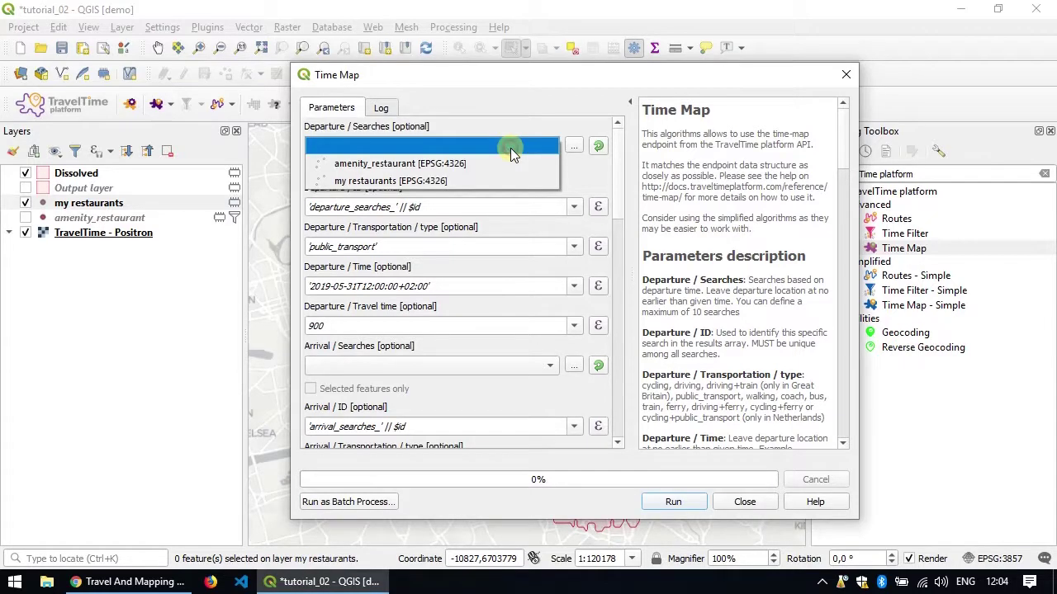
click(393, 188)
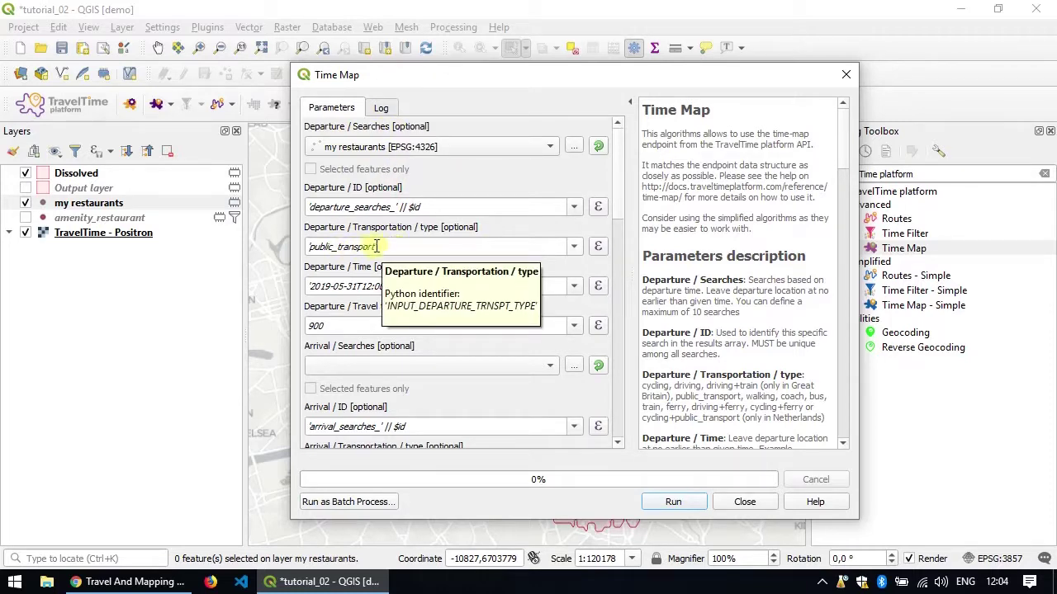
drag(378, 246, 313, 247)
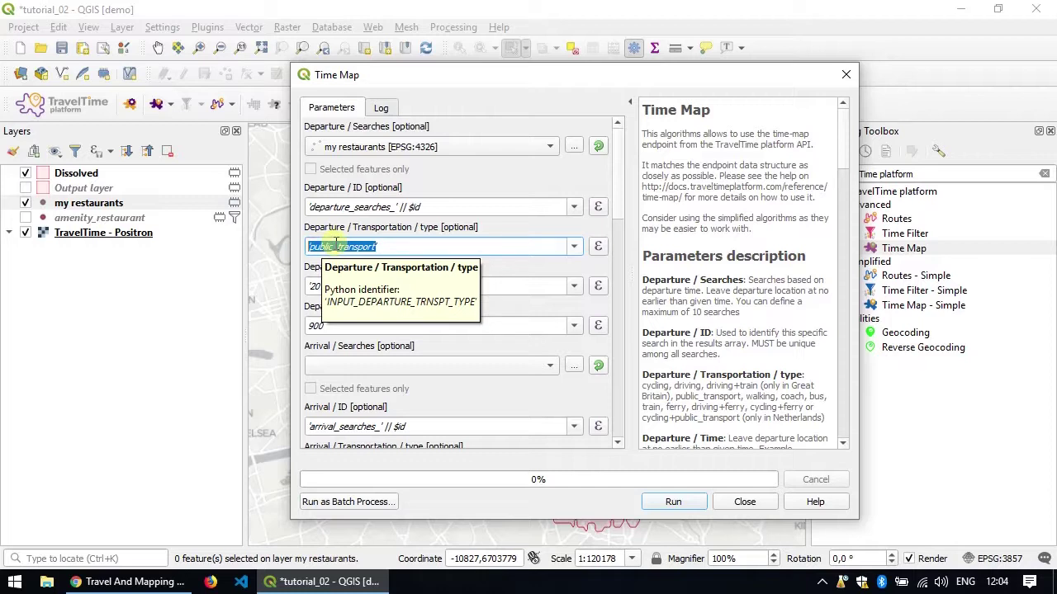
click(596, 248)
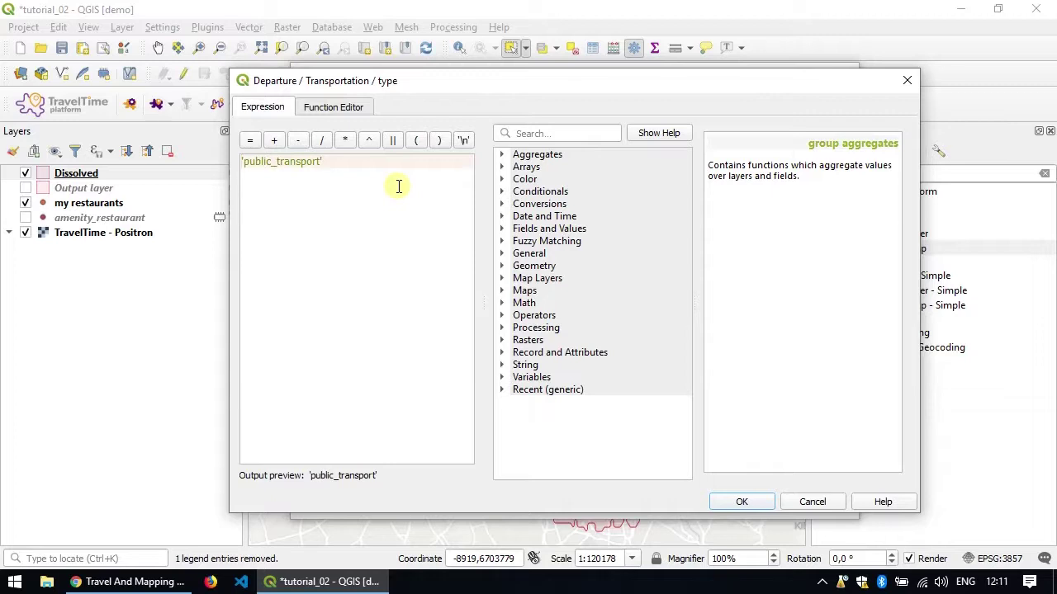
Step: Replace the transport expression with if( "is_drive_trough", 'driving', 'public_transport') and apply it
drag(398, 186, 226, 162)
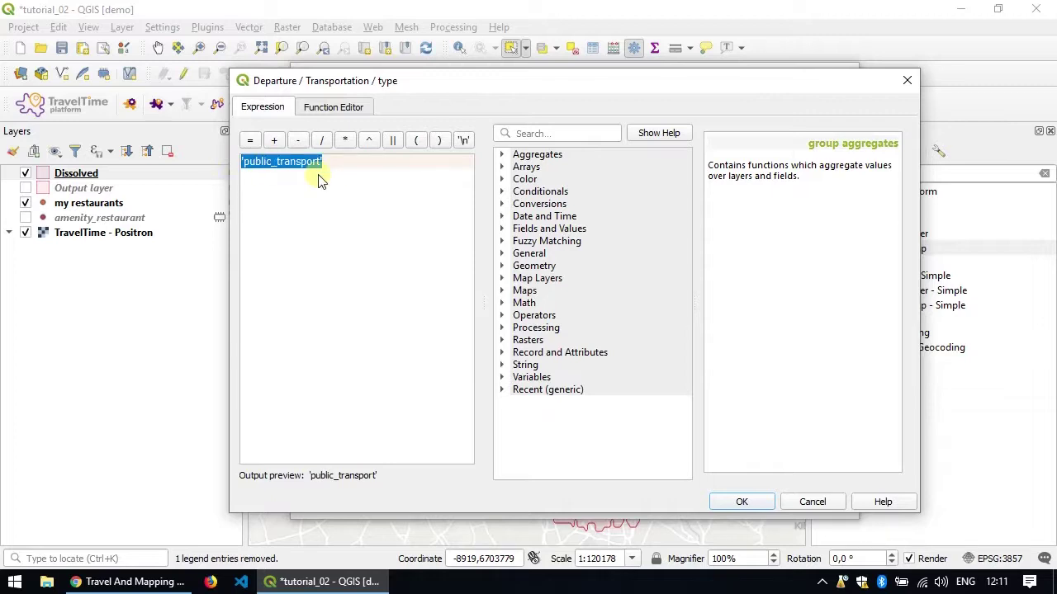
key(BackSpace)
text(if)
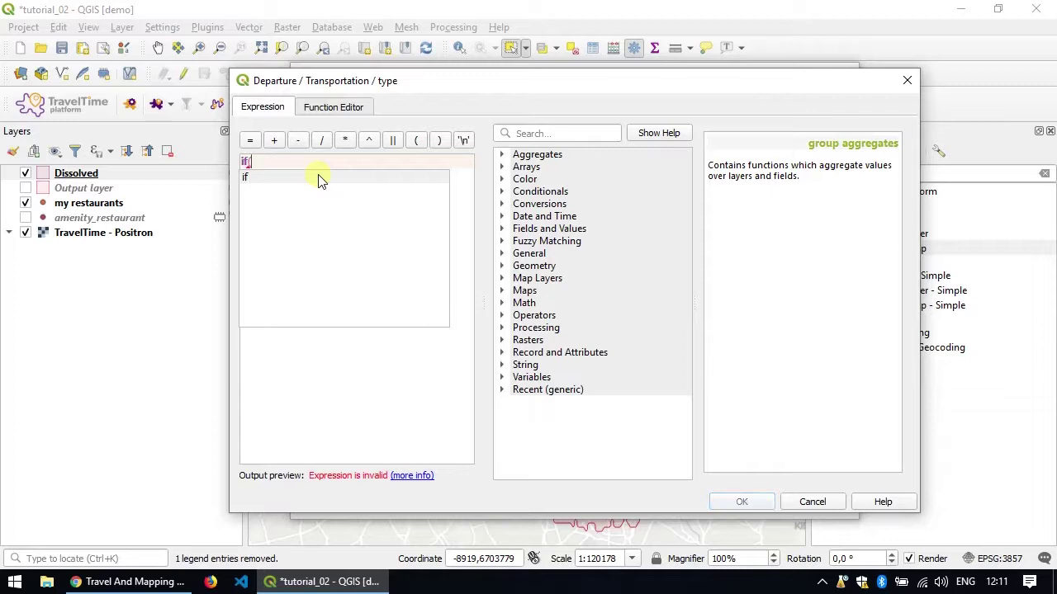
text(( )
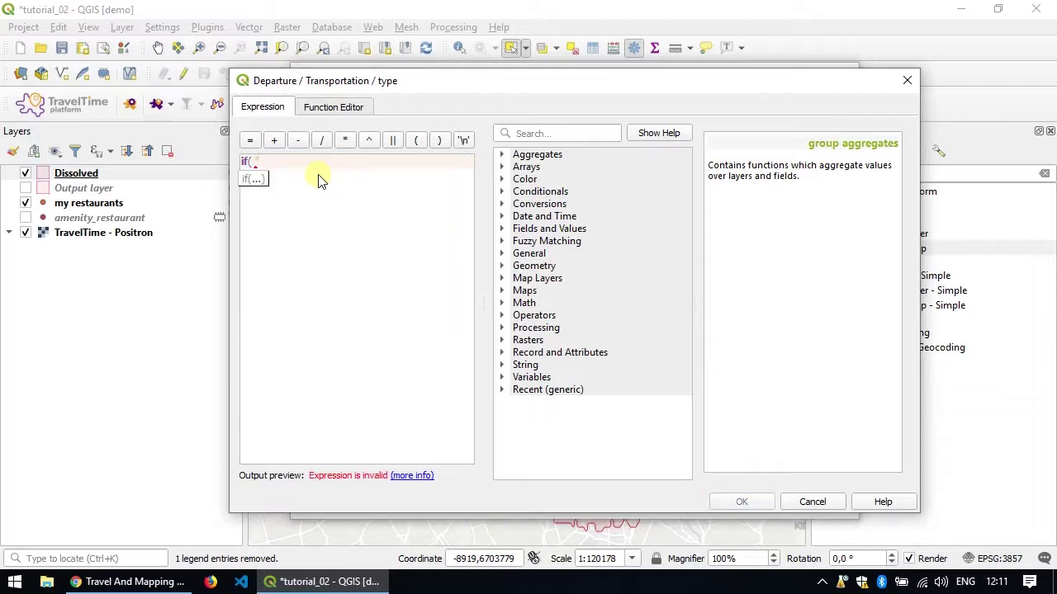
text("is_drive_trough")
mouse_move(279, 161)
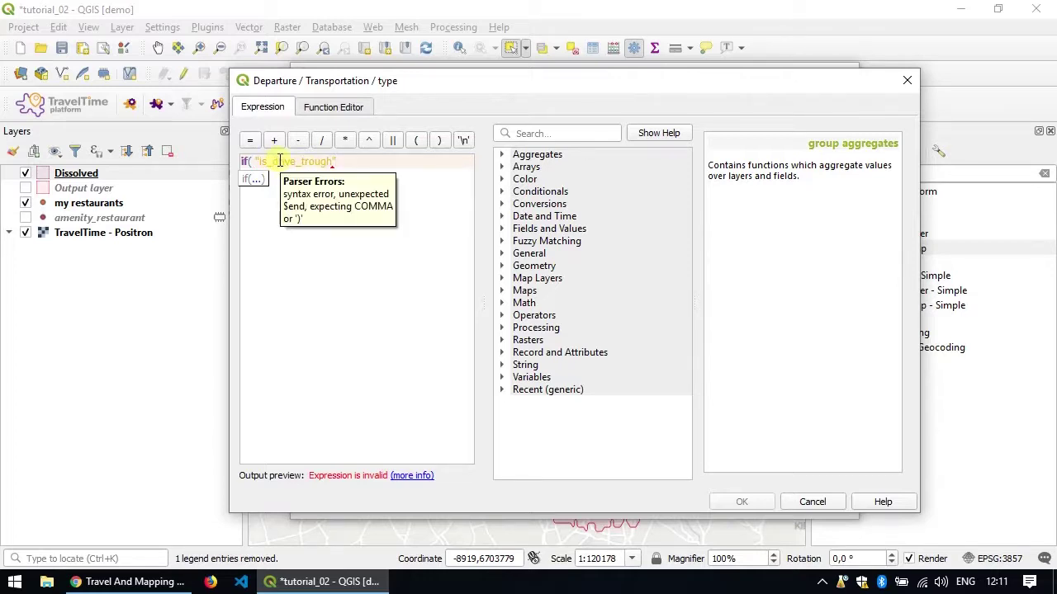
text(, 'driving)
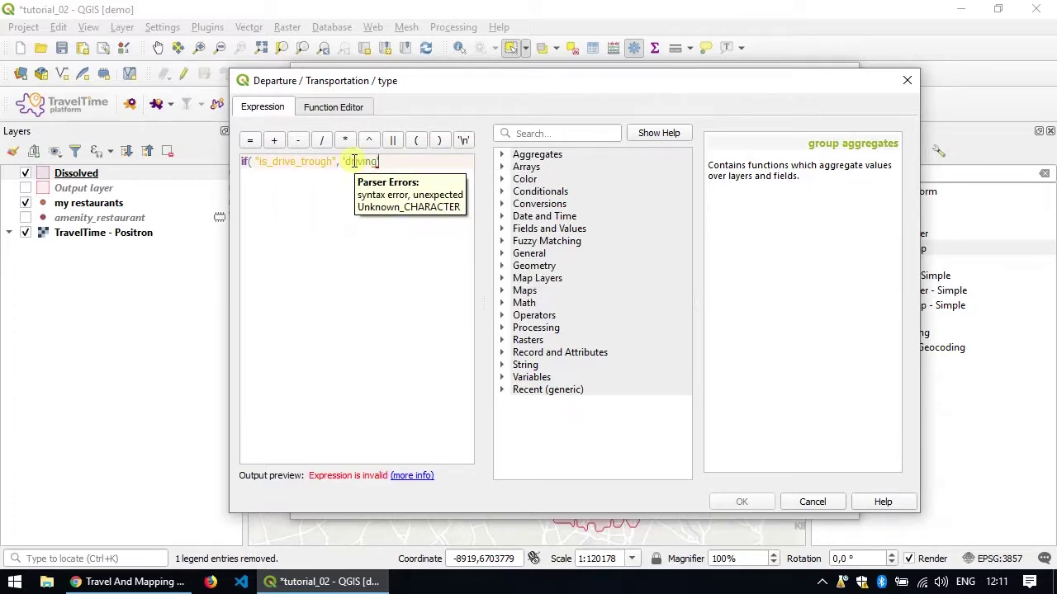
text(', )
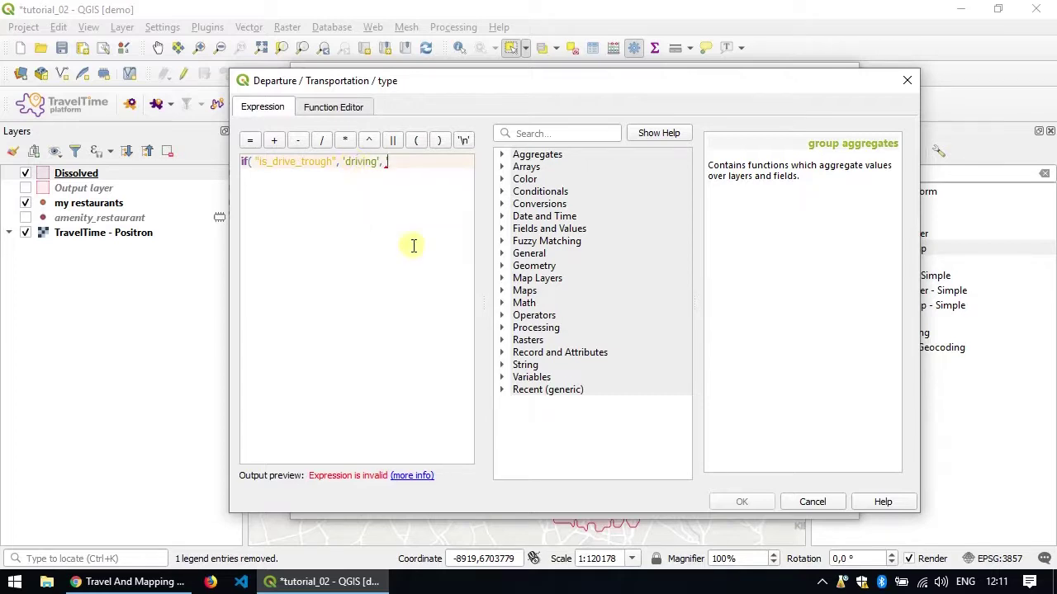
text('public_transport'))
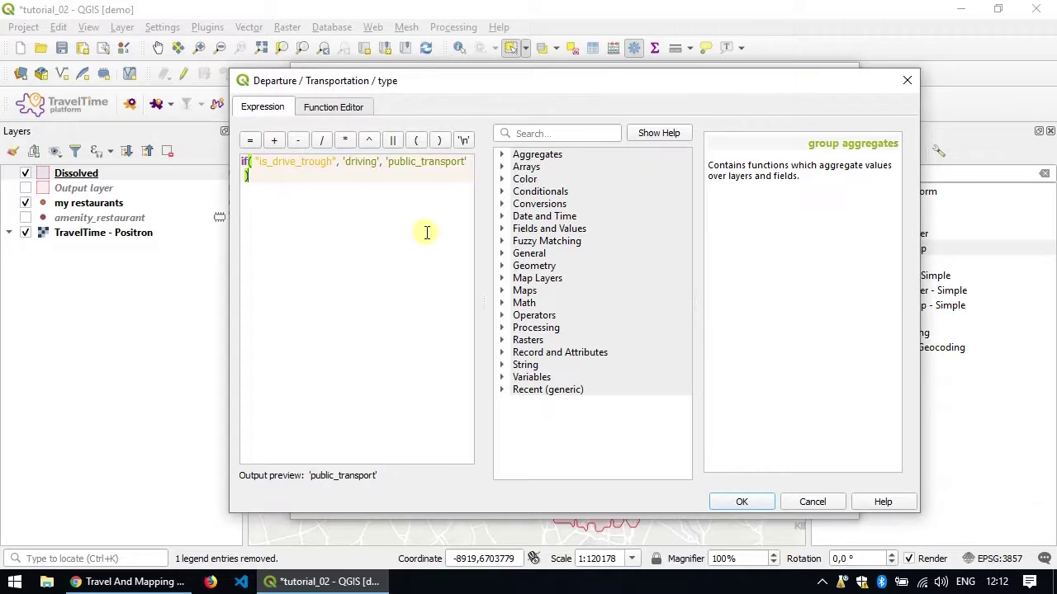
drag(484, 276, 502, 276)
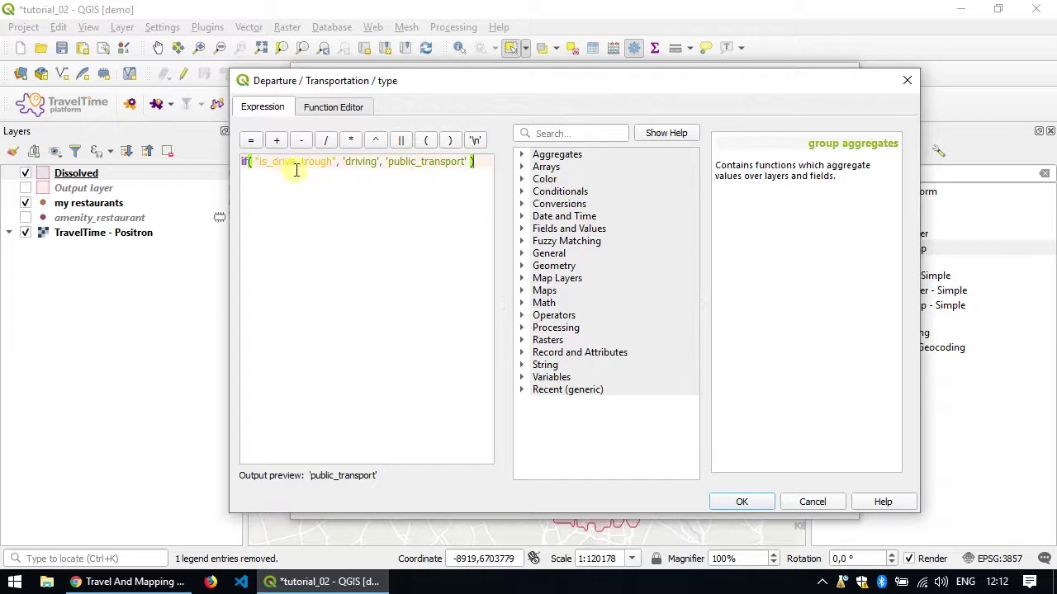
double_click(360, 162)
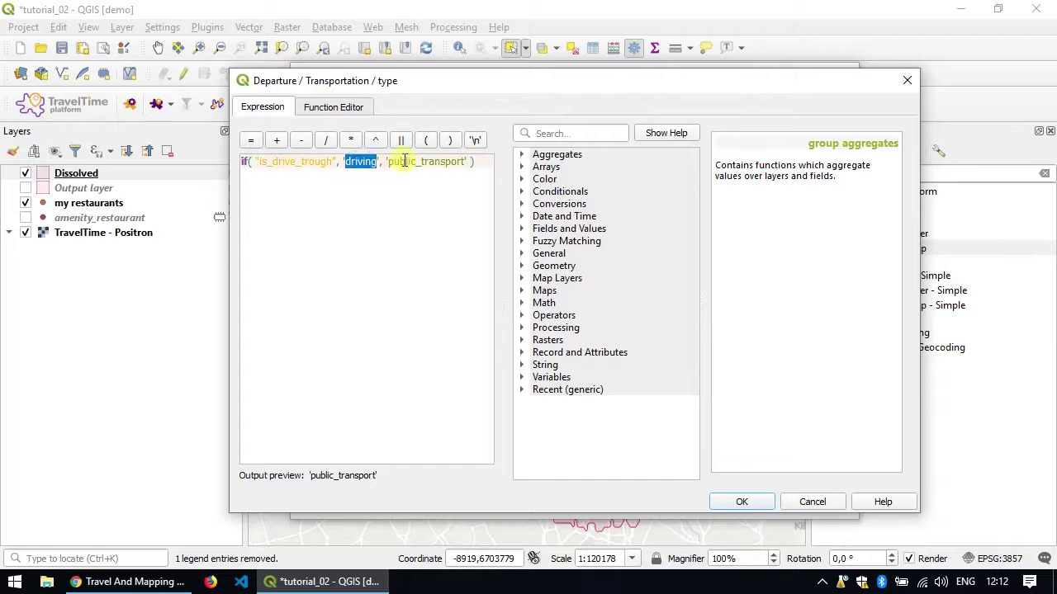
double_click(401, 162)
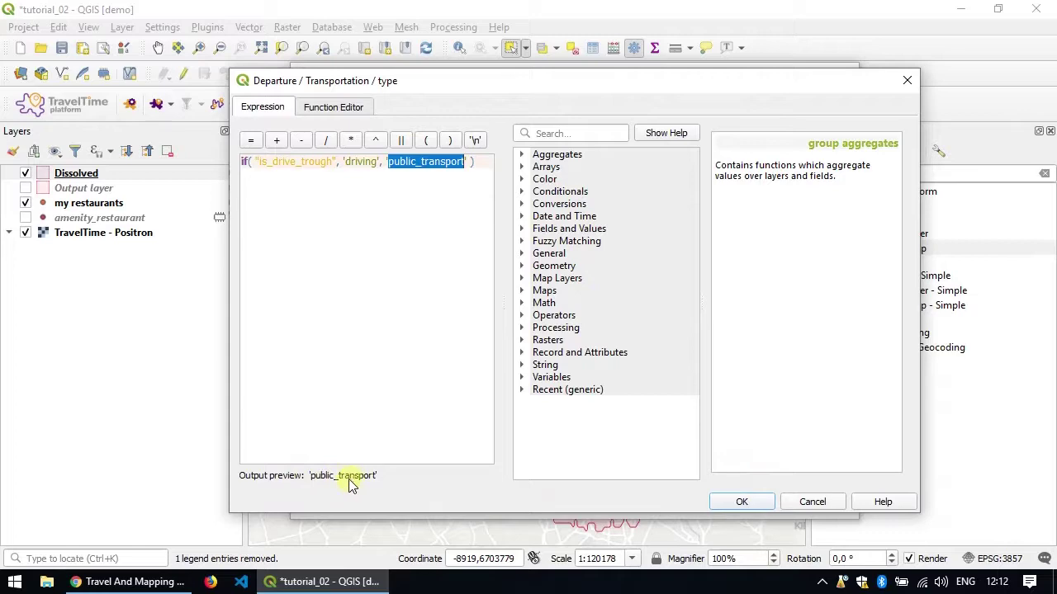
click(742, 503)
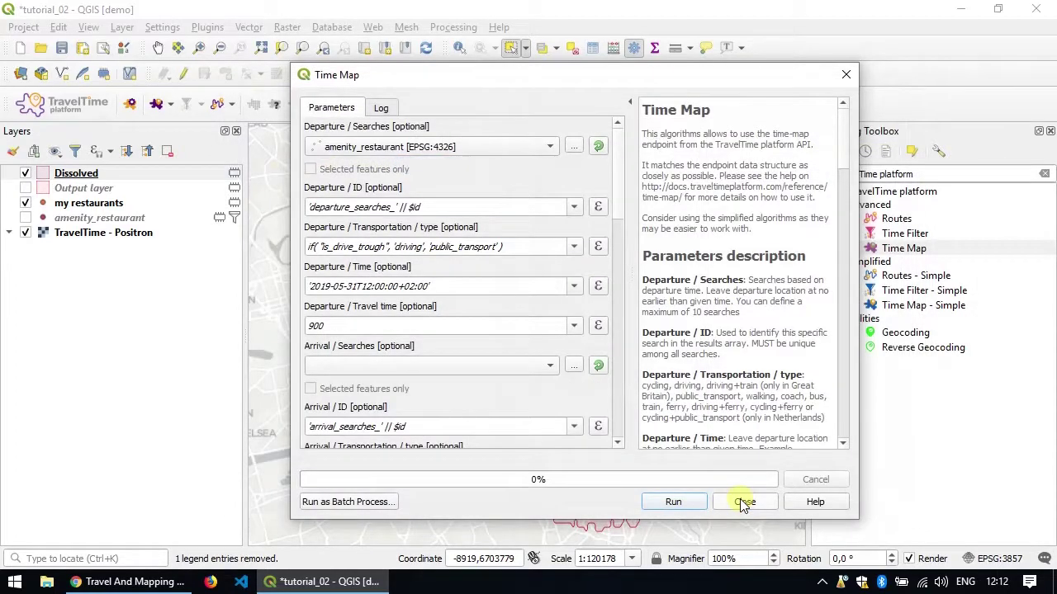
Step: Run Time Map to create the Output isochrone layer, then hide the old Dissolved layer
click(679, 505)
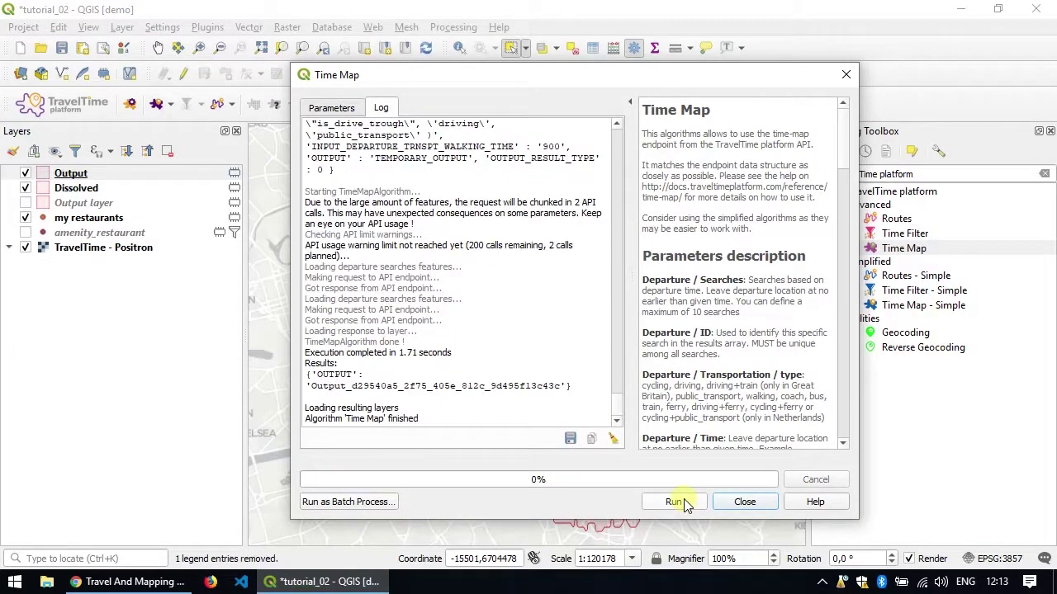
click(742, 501)
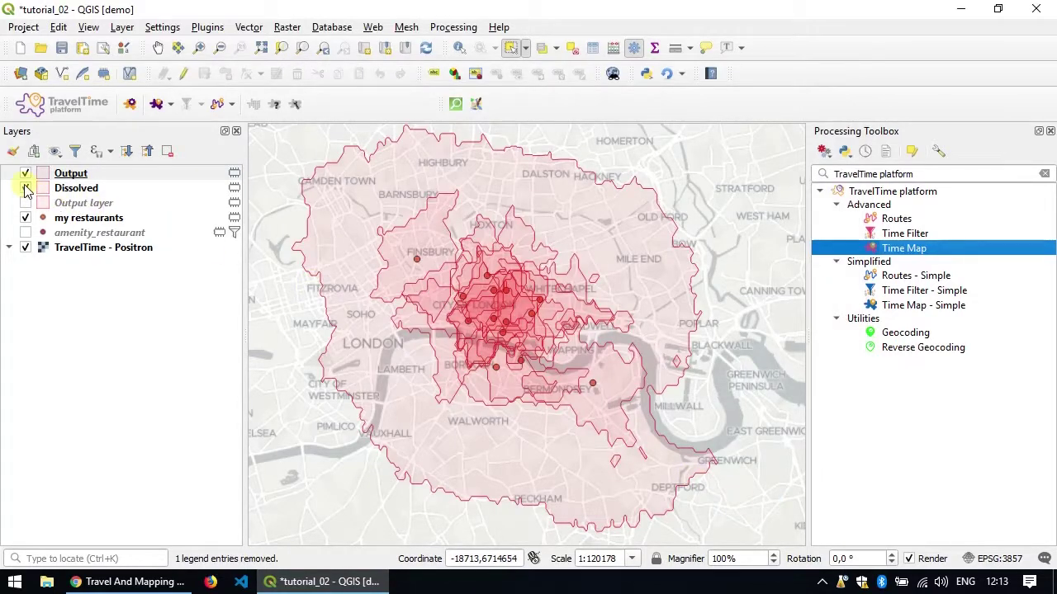
click(26, 189)
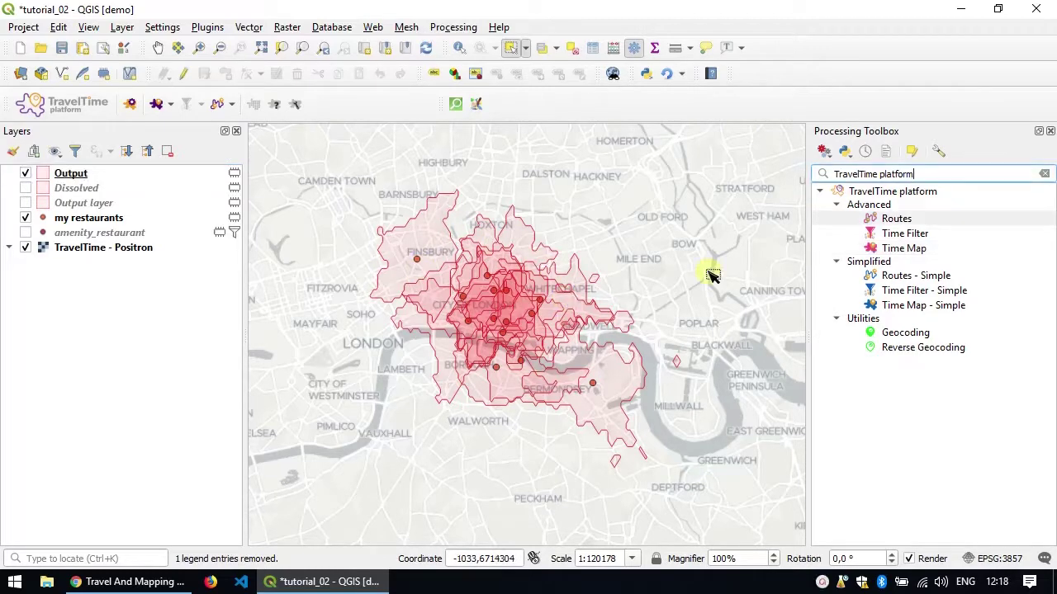
triple_click(929, 173)
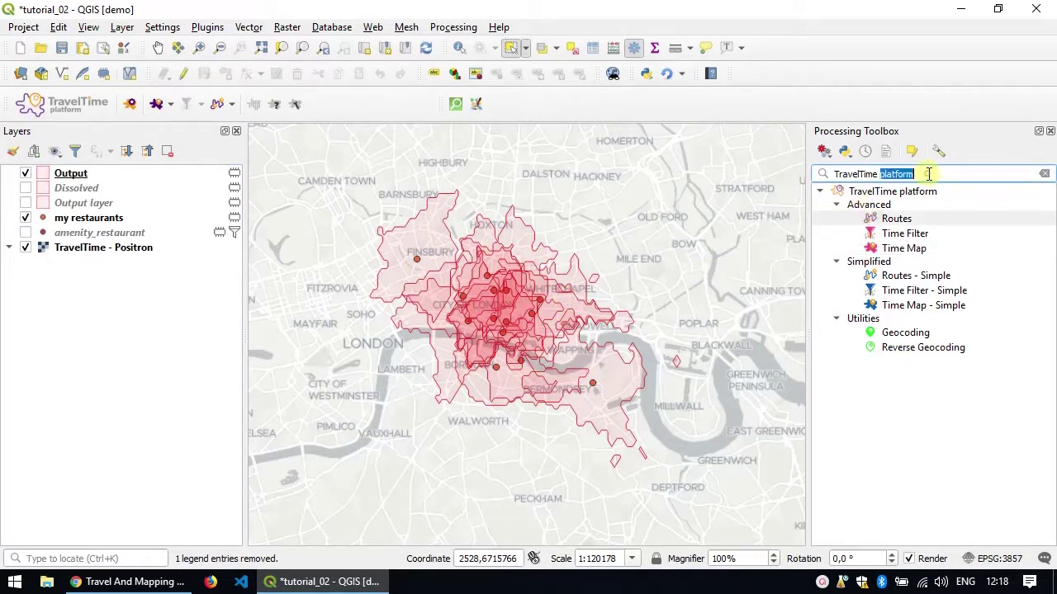
Step: Search 'diss' and run Dissolve on the Output layer to create the merged polygon
text(diss)
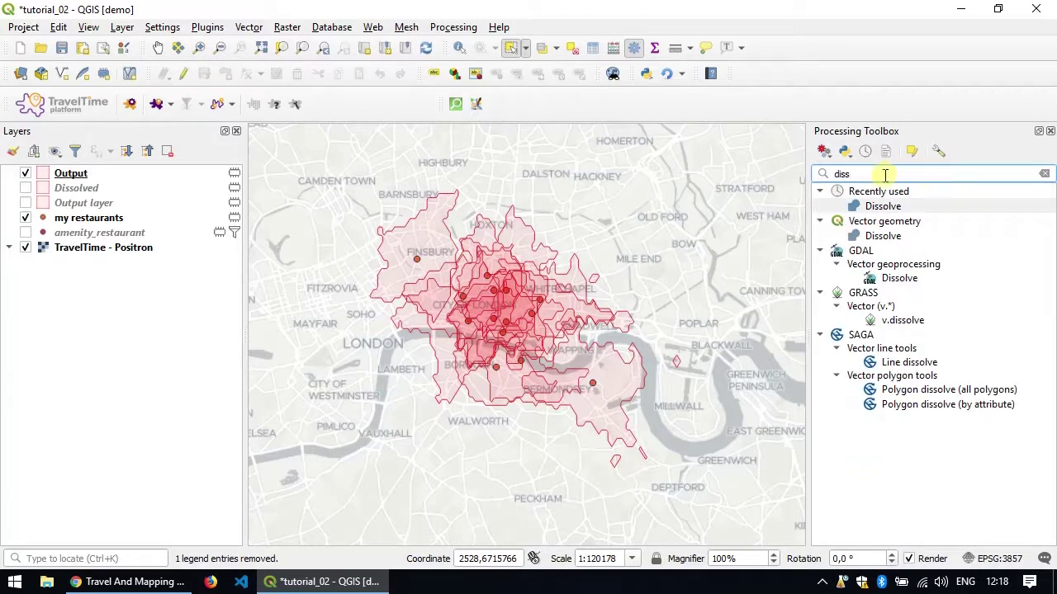
double_click(882, 206)
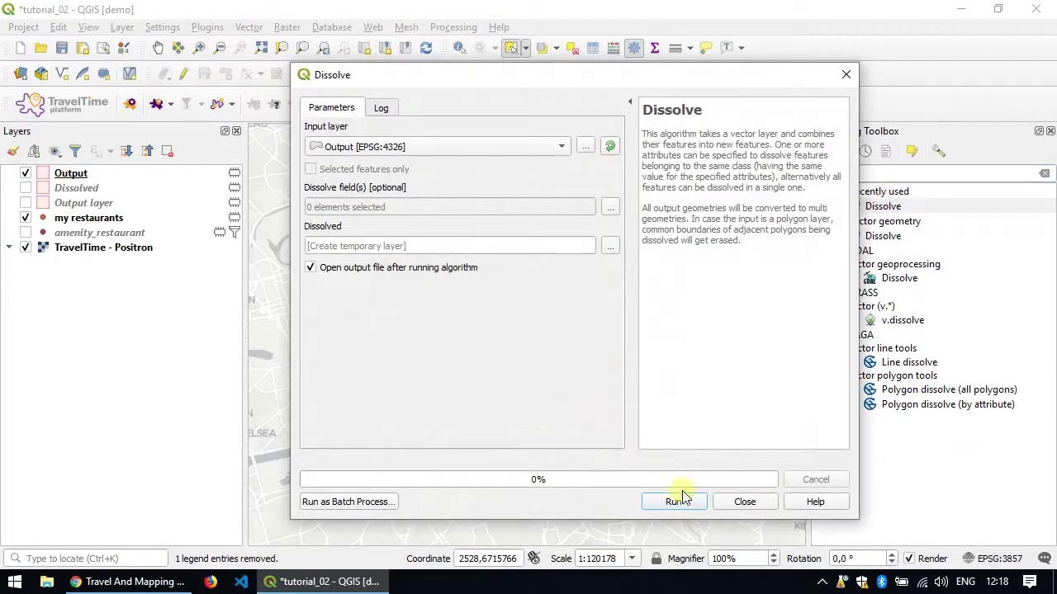
click(675, 501)
click(742, 501)
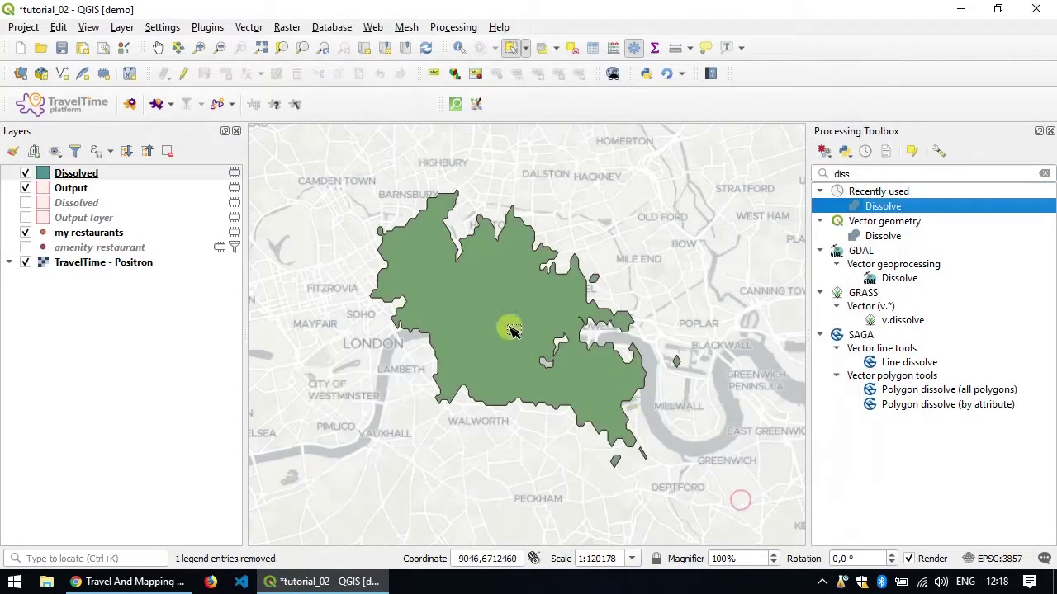